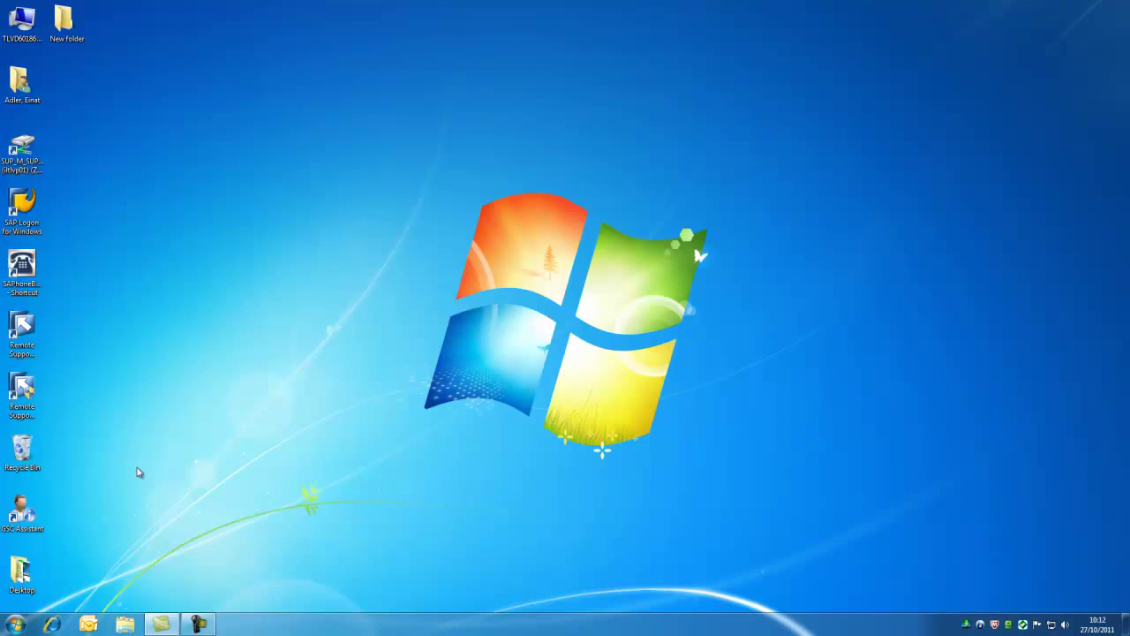
Step: Launch the Remote Support Platform and log on with the administrator user name and password
left_click(24, 327)
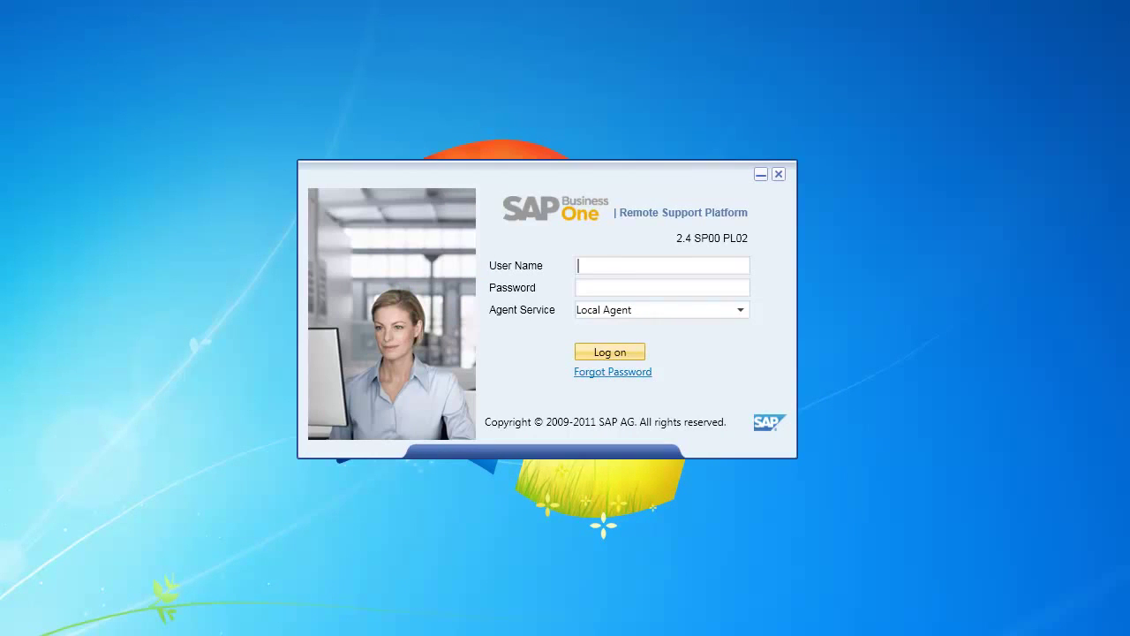
type("Admin")
key("Tab")
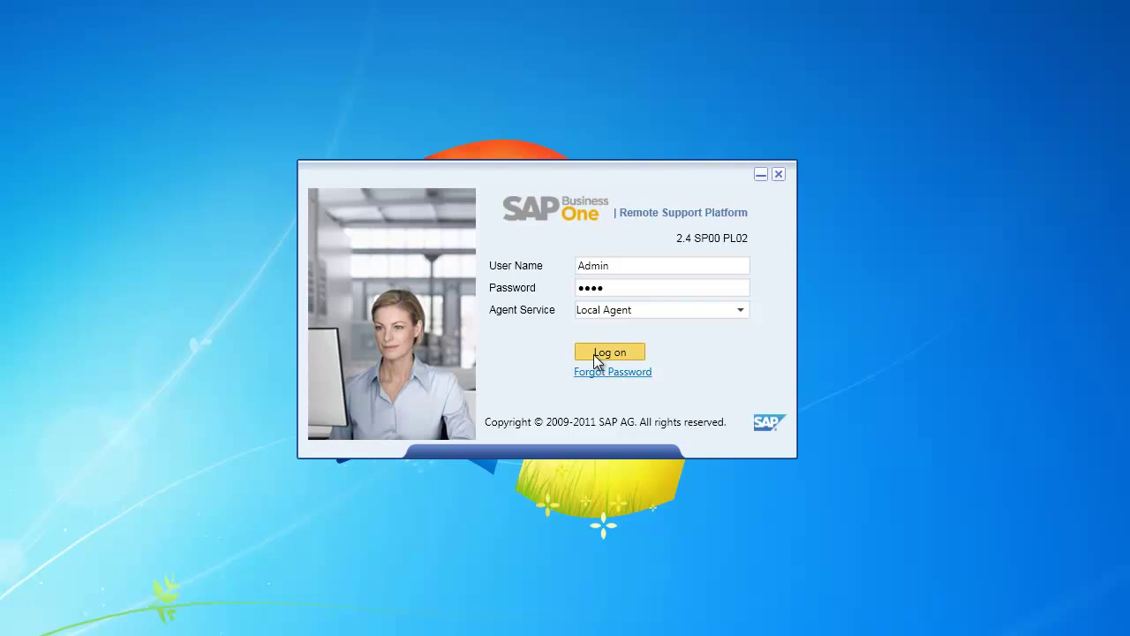
left_click(595, 356)
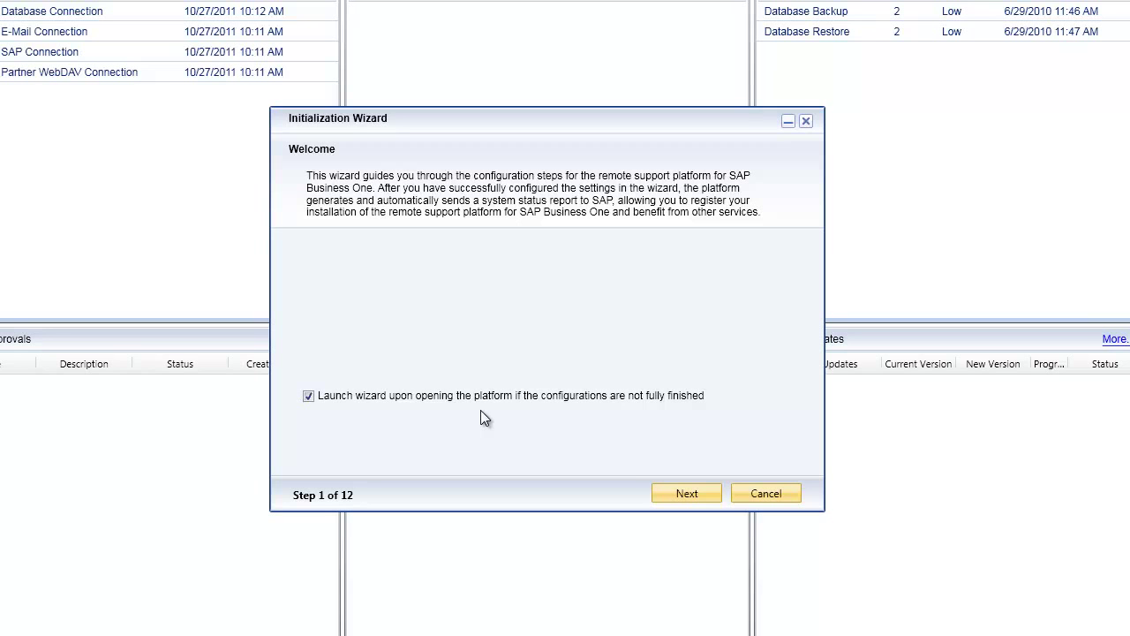
Step: Advance past the Welcome and Configuration Template pages without importing a template
left_click(685, 496)
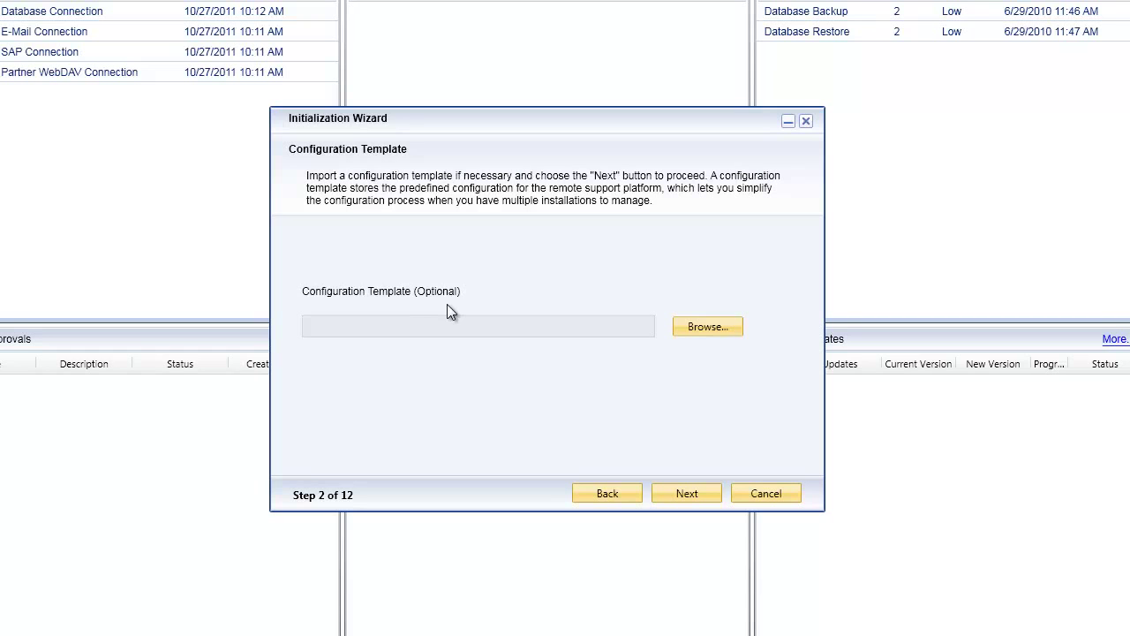
left_click(682, 494)
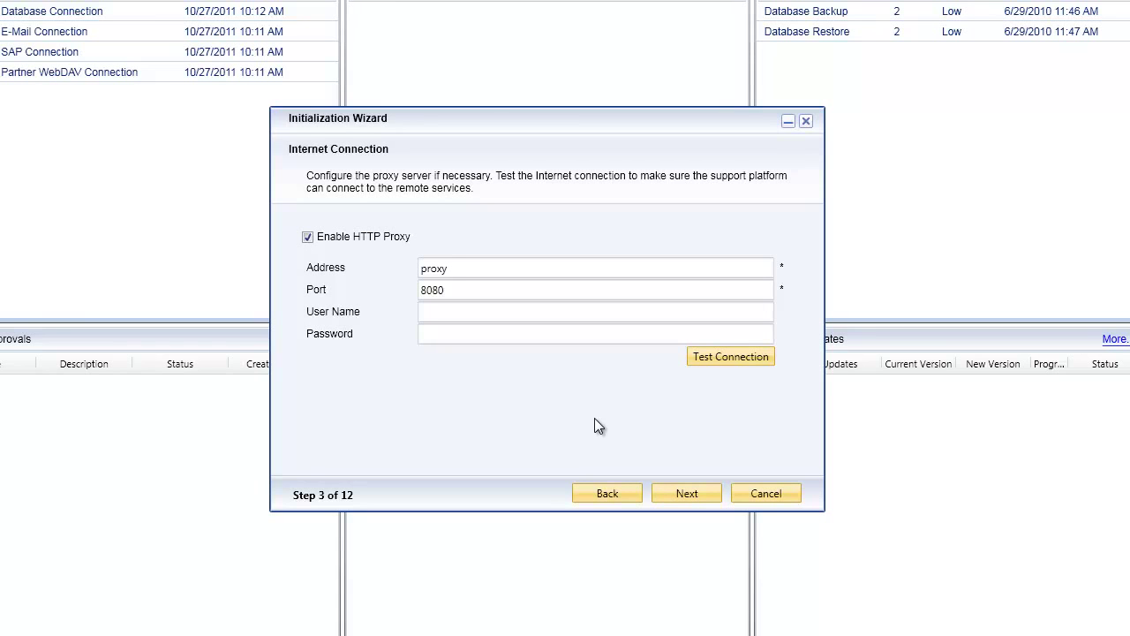
Step: Confirm the internet connection through proxy port 8080 tests successfully, then continue to SAP Channel
left_click(737, 356)
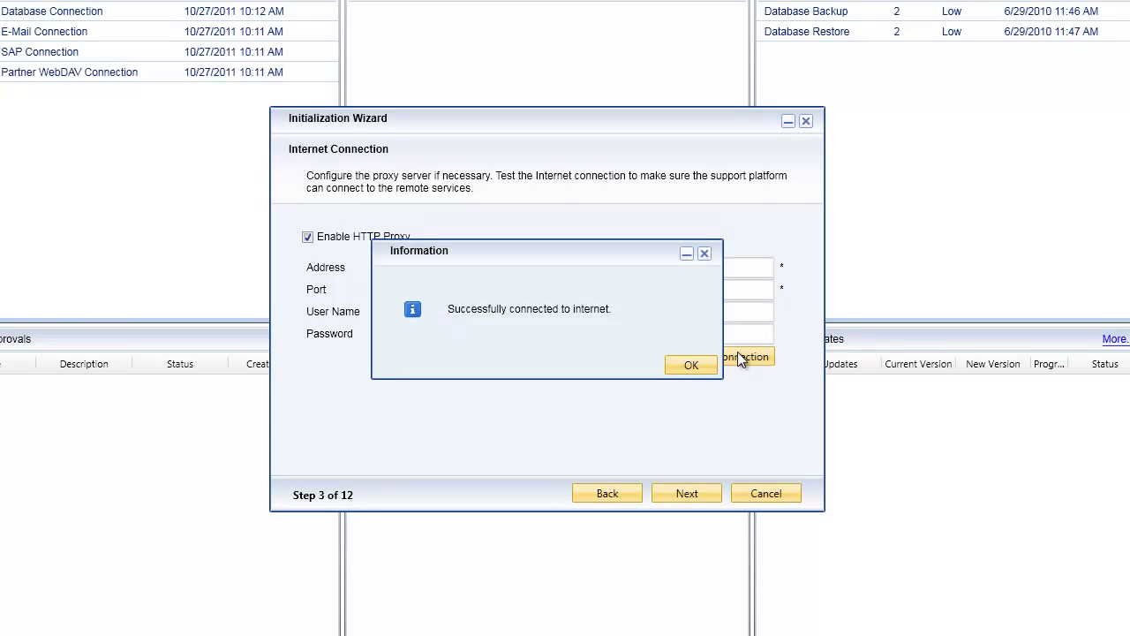
left_click(691, 365)
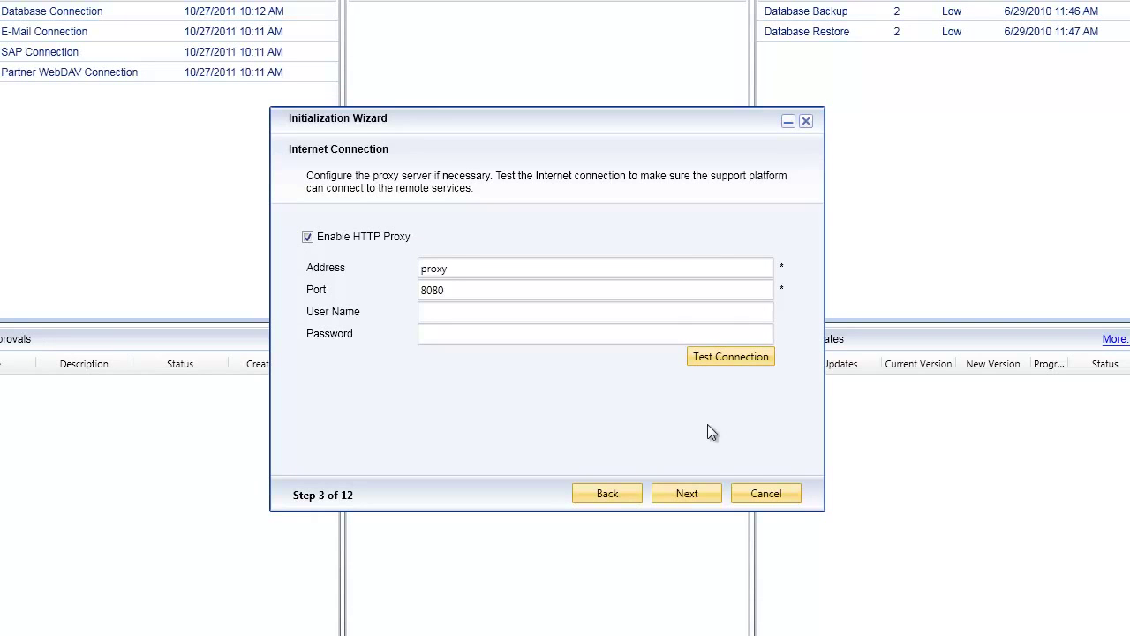
left_click(688, 498)
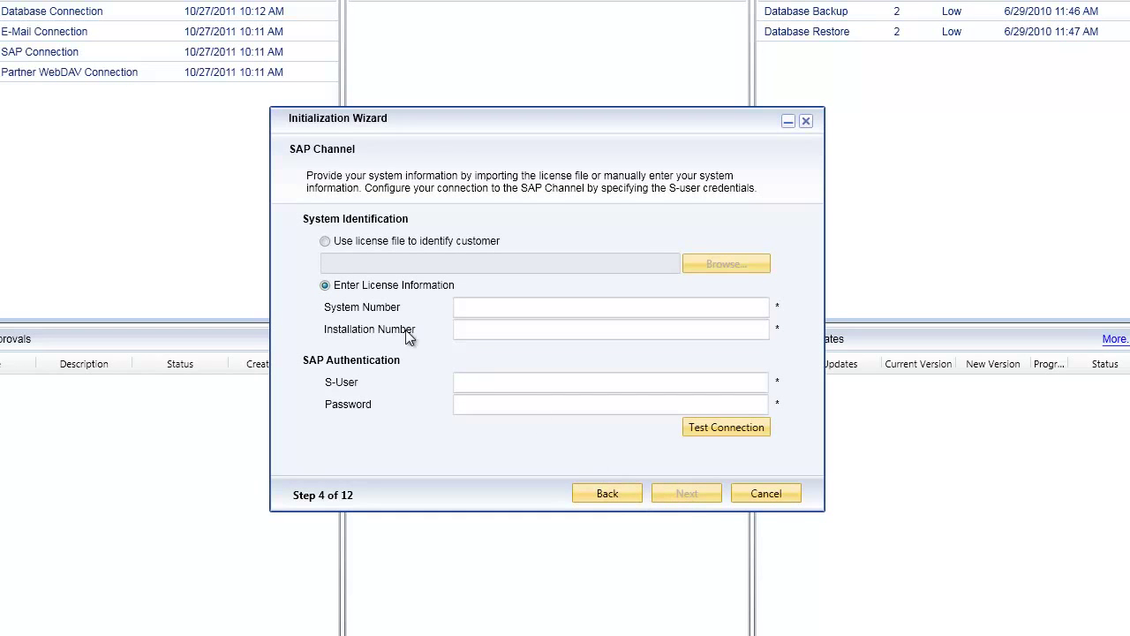
Step: Choose manual license entry and fill in the system number, installation number and S-user ID
left_click(325, 242)
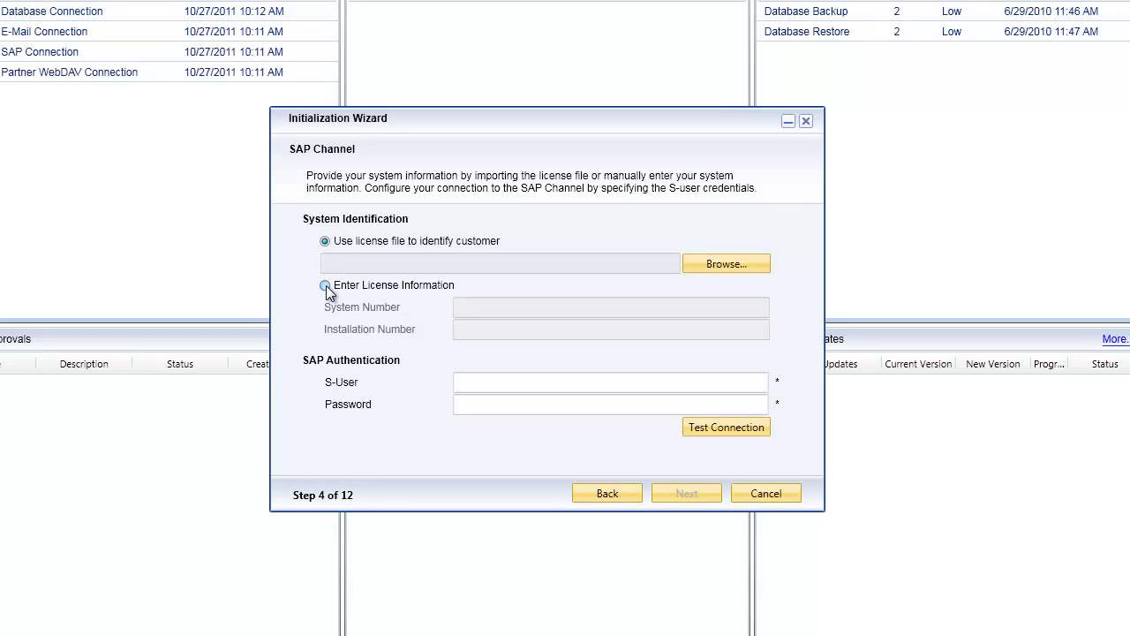
left_click(325, 285)
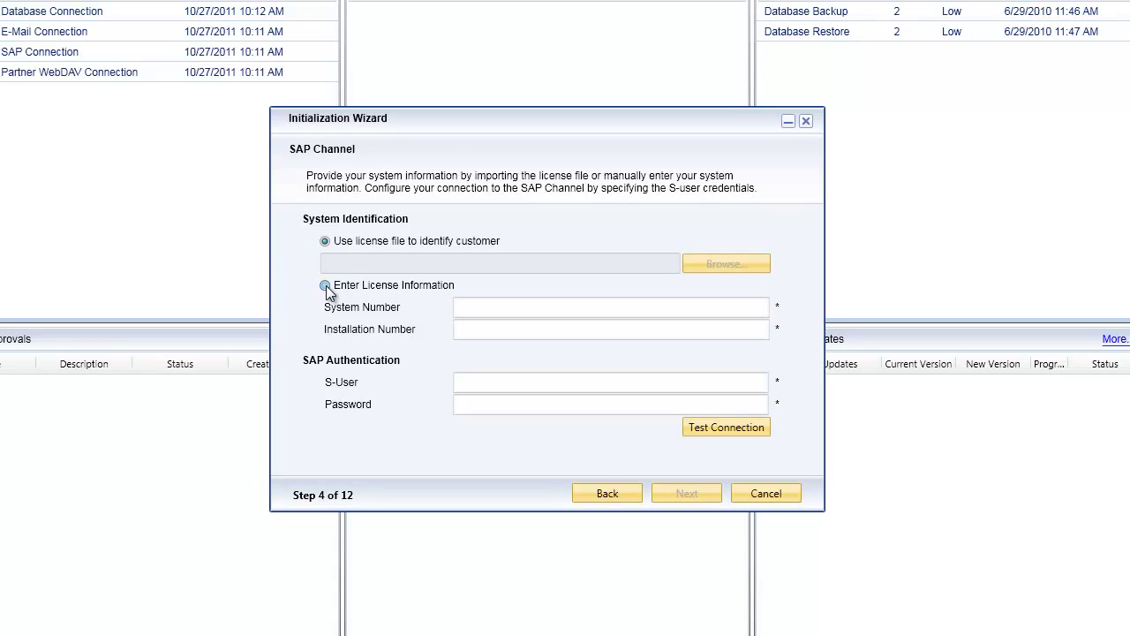
left_click(464, 305)
type("S")
key("BackSpace")
type("000000000311387")
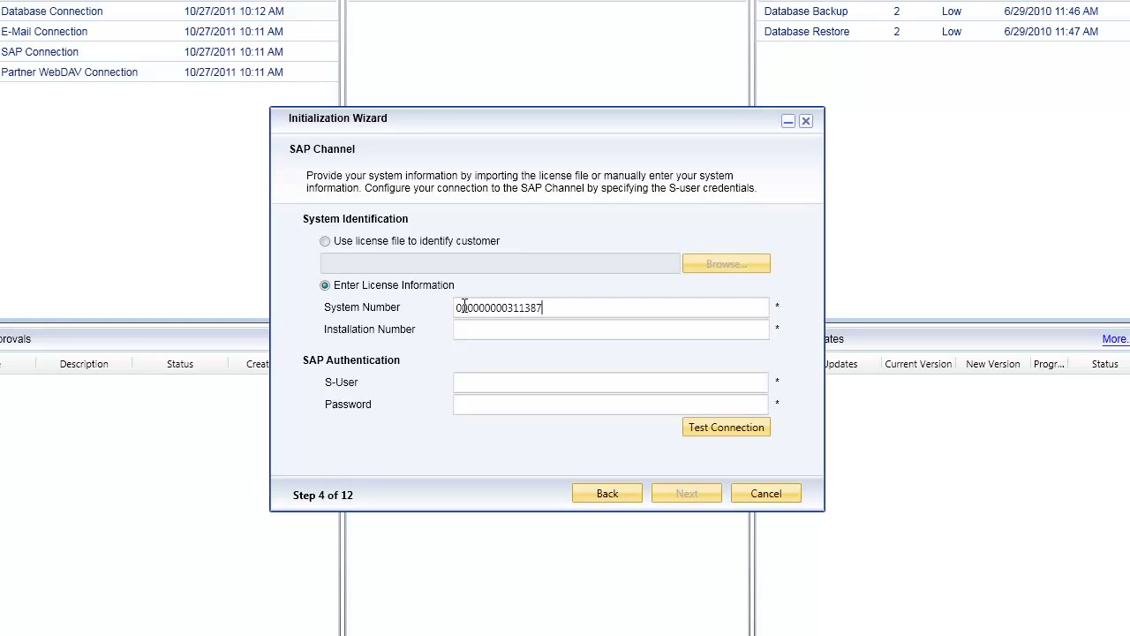
type("981")
key("Tab")
type("SAP-INTERM")
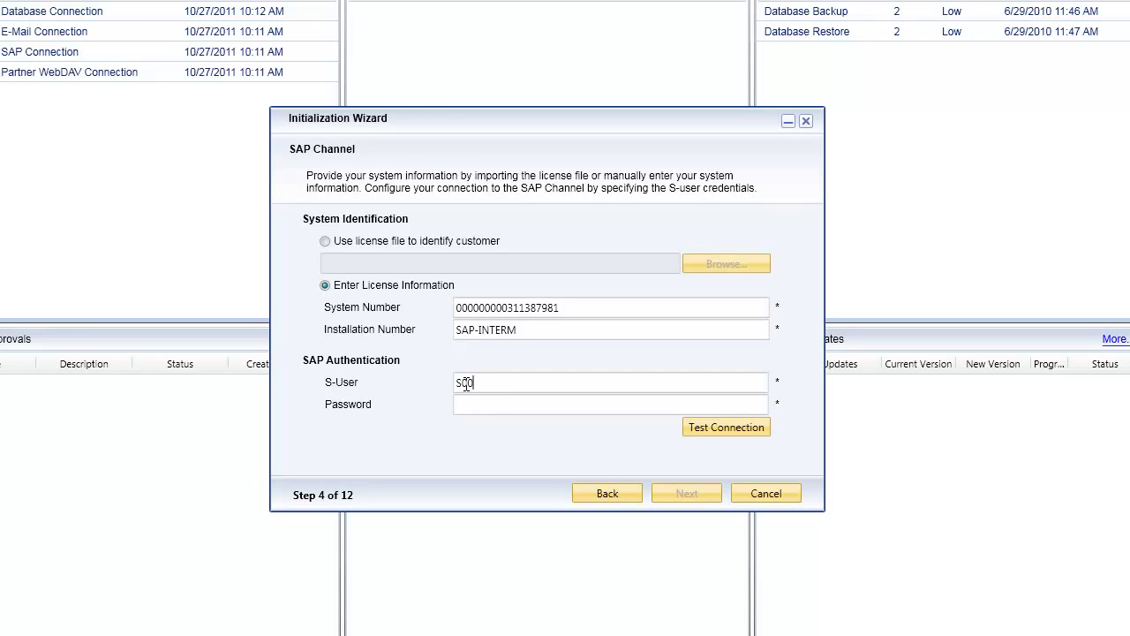
left_click(490, 402)
Step: Enter the S-user password, confirm the SAP channel connection succeeded, and move to Partner Channel
type("••••••••")
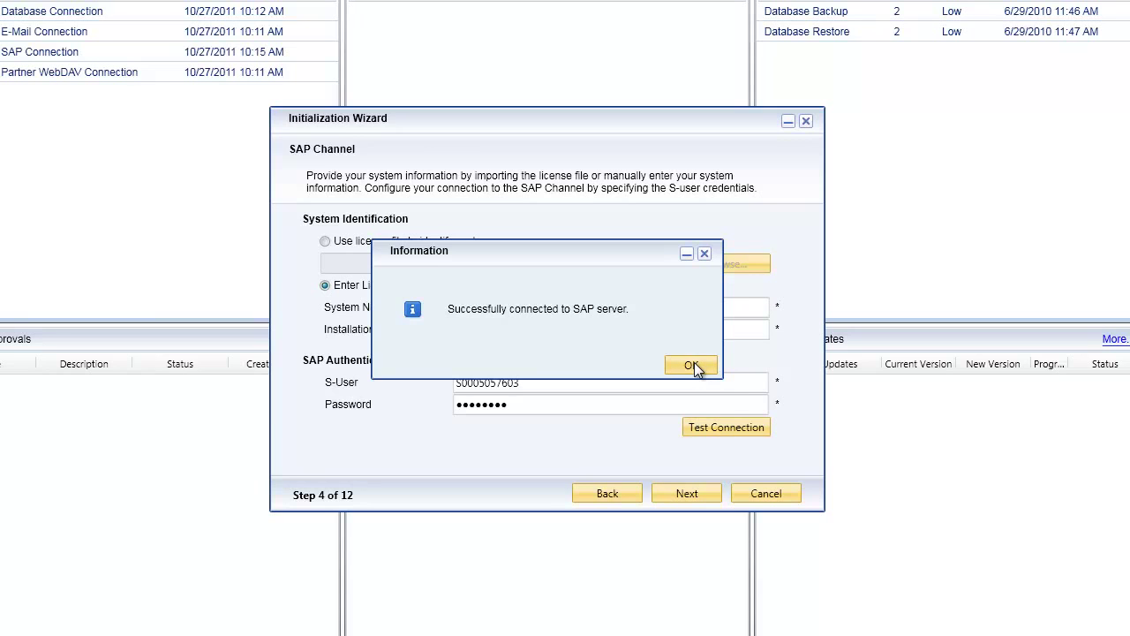
left_click(693, 365)
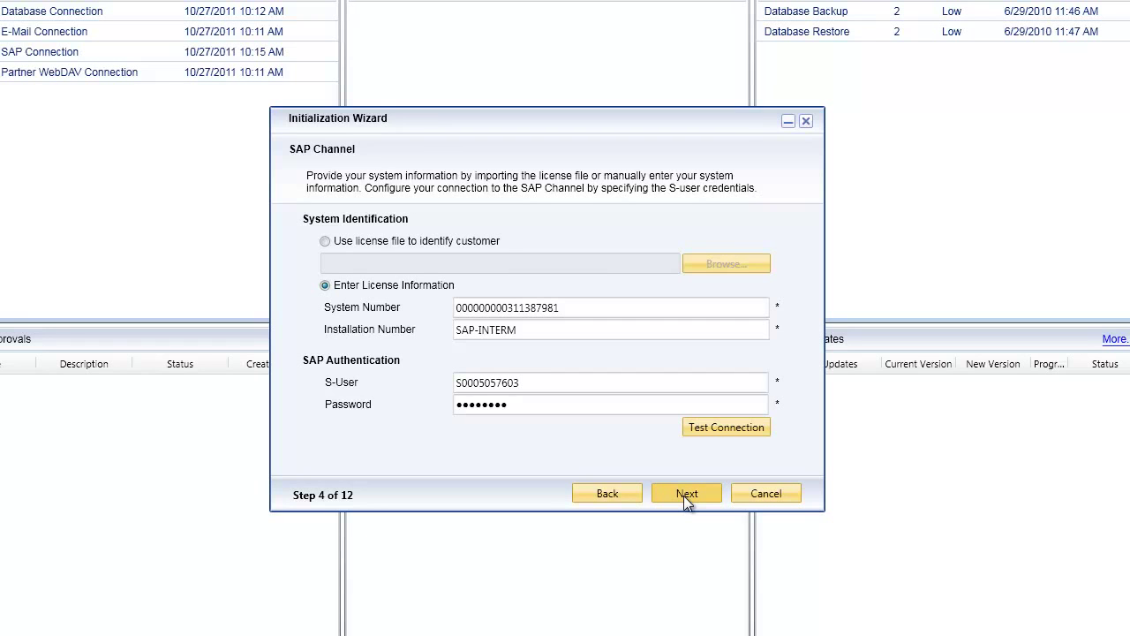
left_click(685, 494)
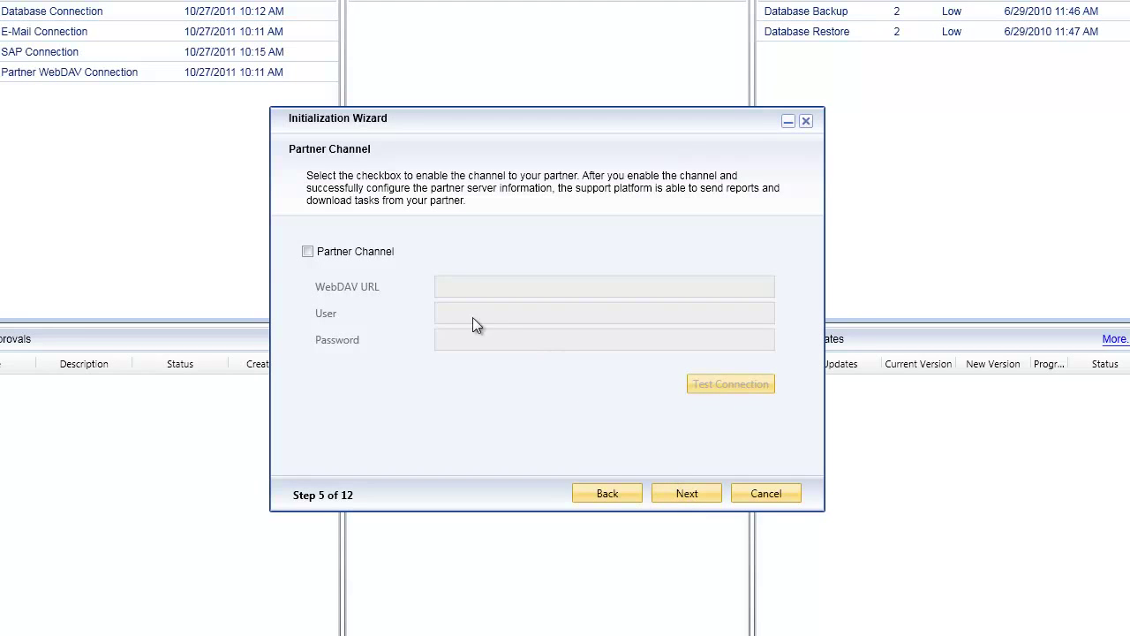
left_click(308, 253)
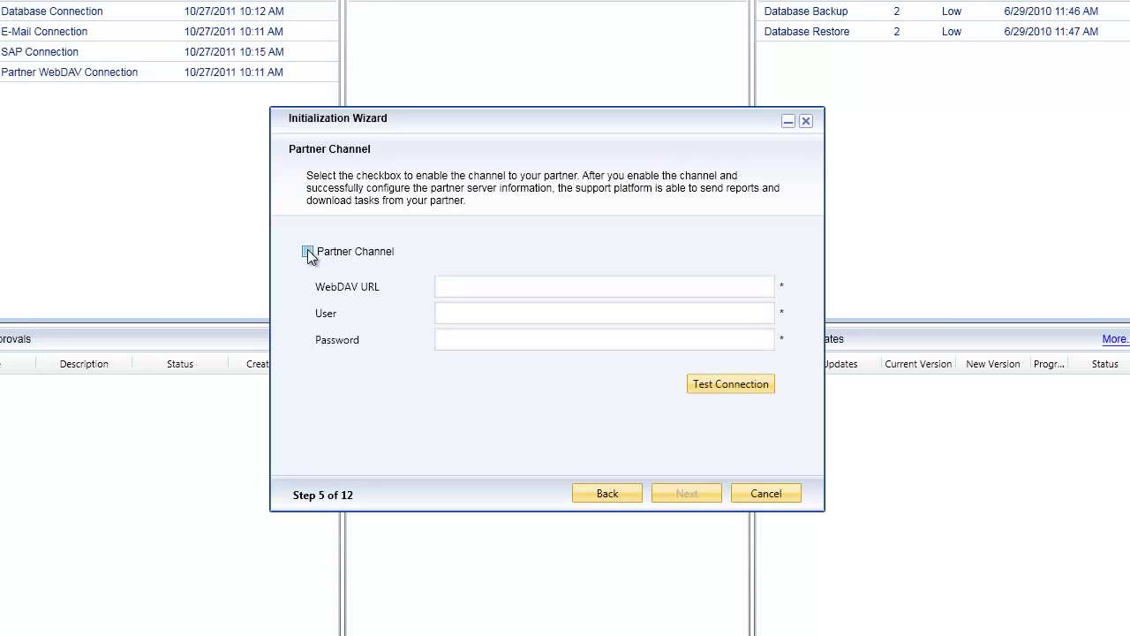
left_click(449, 282)
type("HTT")
key("BackSpace")
key("BackSpace")
key("BackSpace")
type("http://localhos")
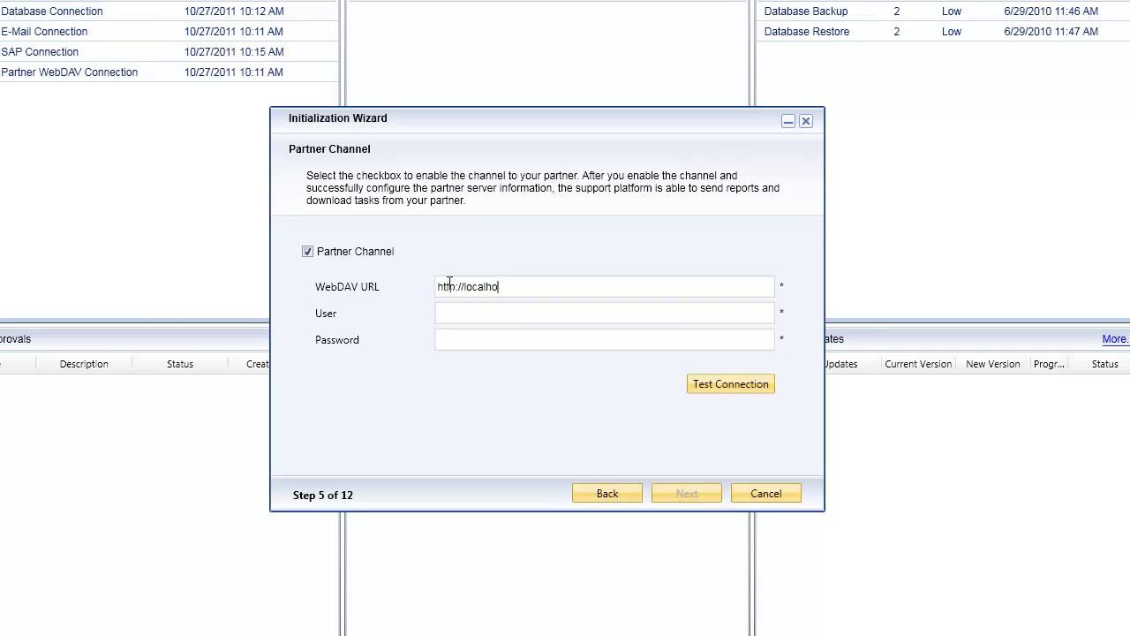
type("t:9090/")
key("Tab")
type("webd")
key("Tab")
Step: Test the partner WebDAV connection successfully and proceed to the E-Mail Channel step
left_click(717, 384)
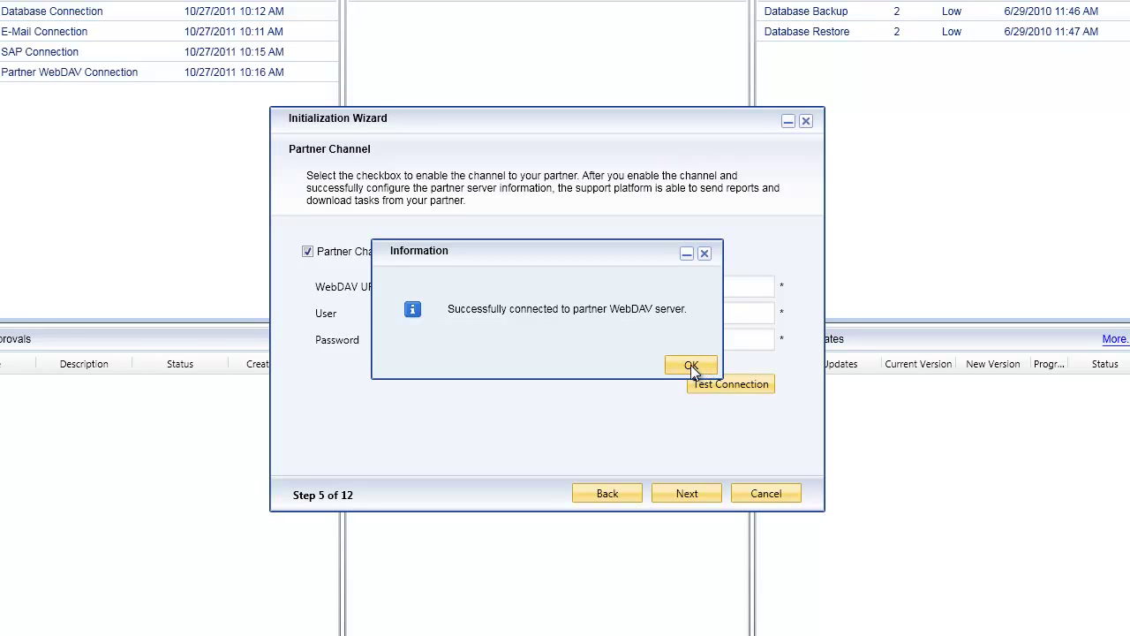
left_click(690, 364)
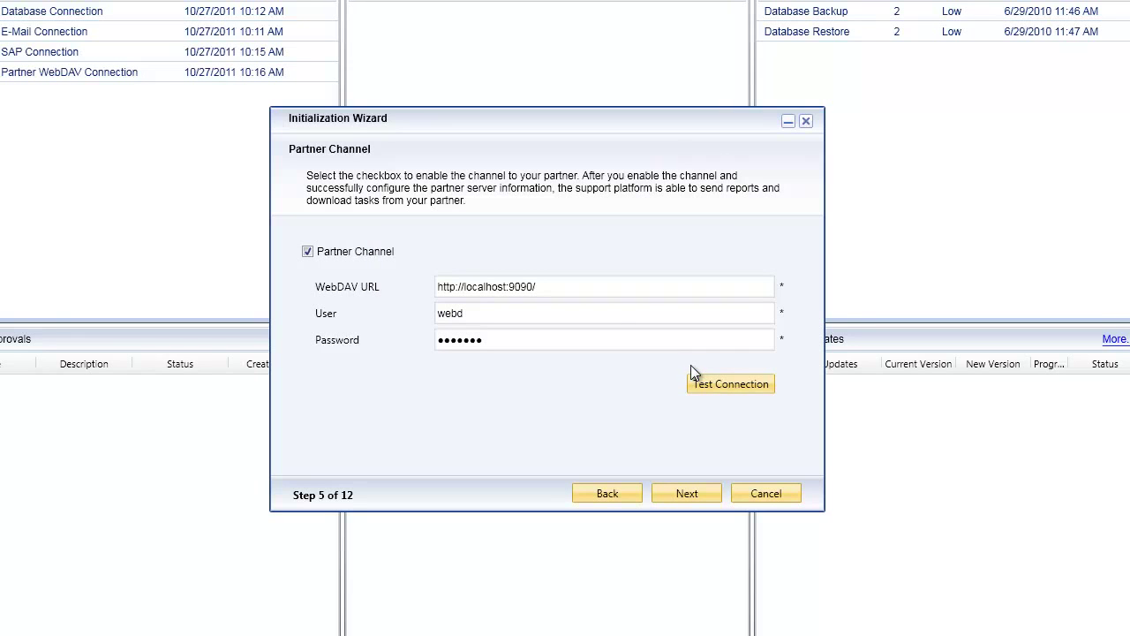
left_click(686, 492)
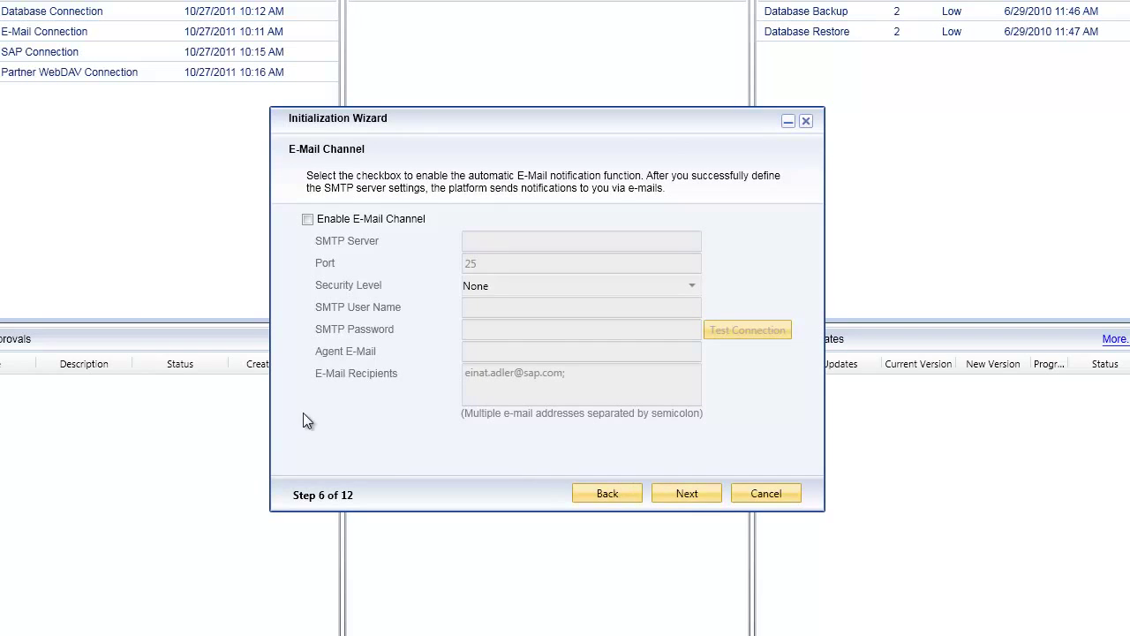
Step: Enable e-mail notifications with SMTP server mail.sap.corp, security level None, and the SMTP user credentials
left_click(307, 219)
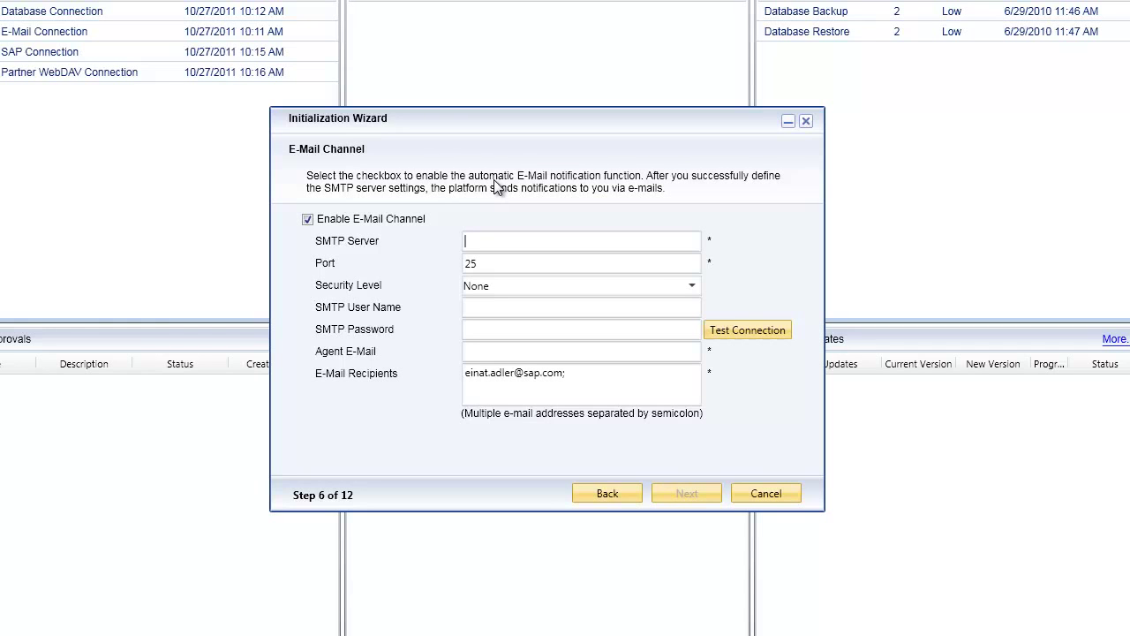
type("mail.sap.corp")
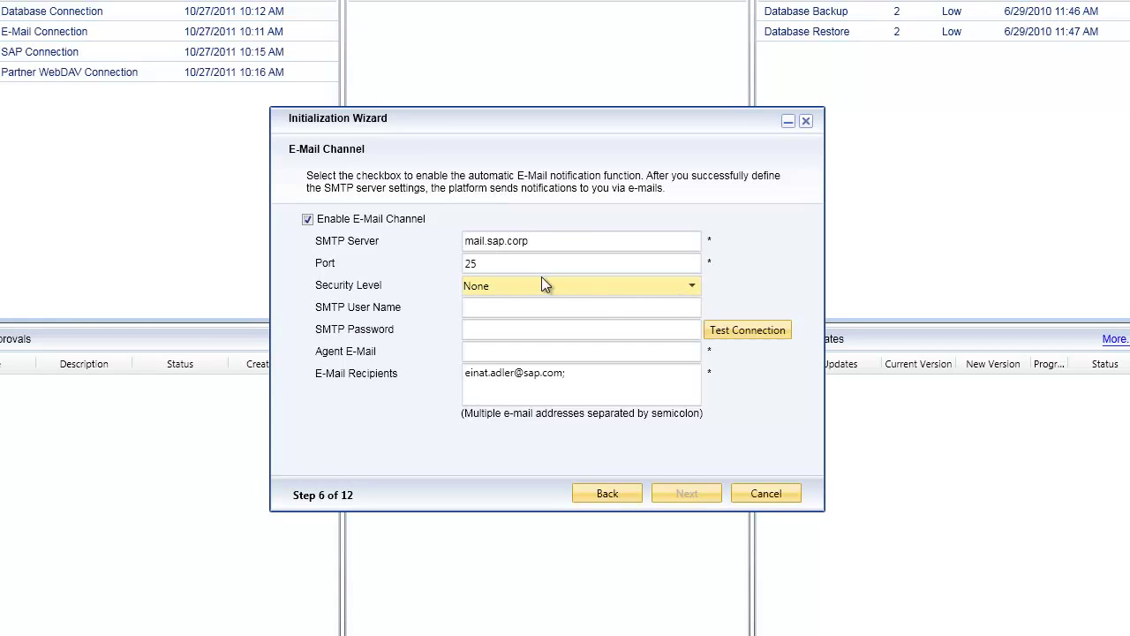
left_click(692, 287)
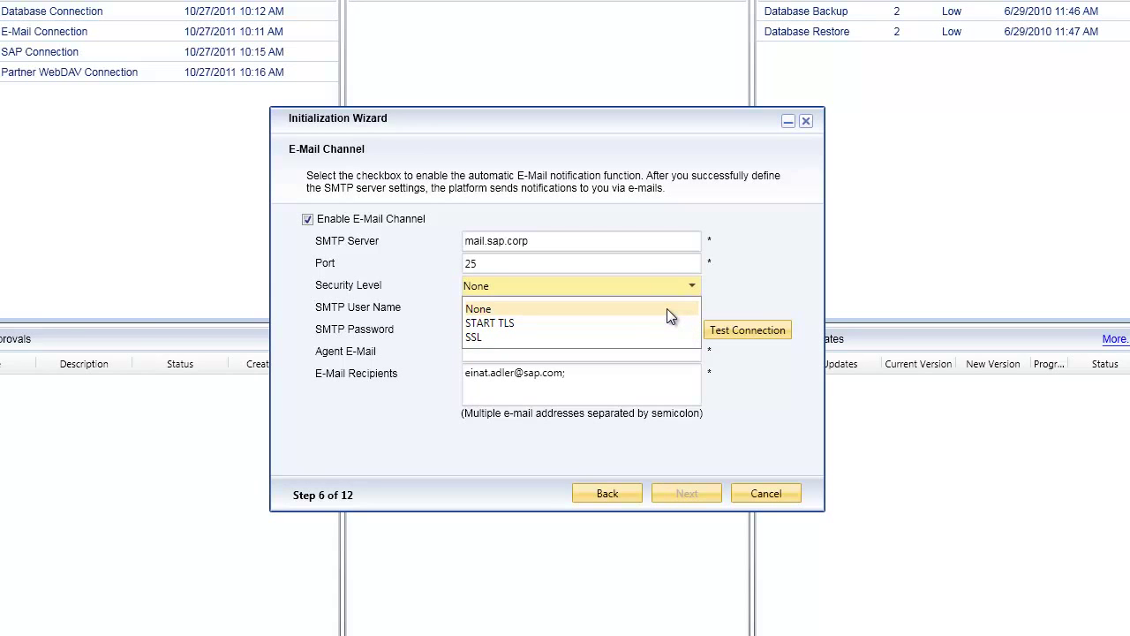
left_click(668, 310)
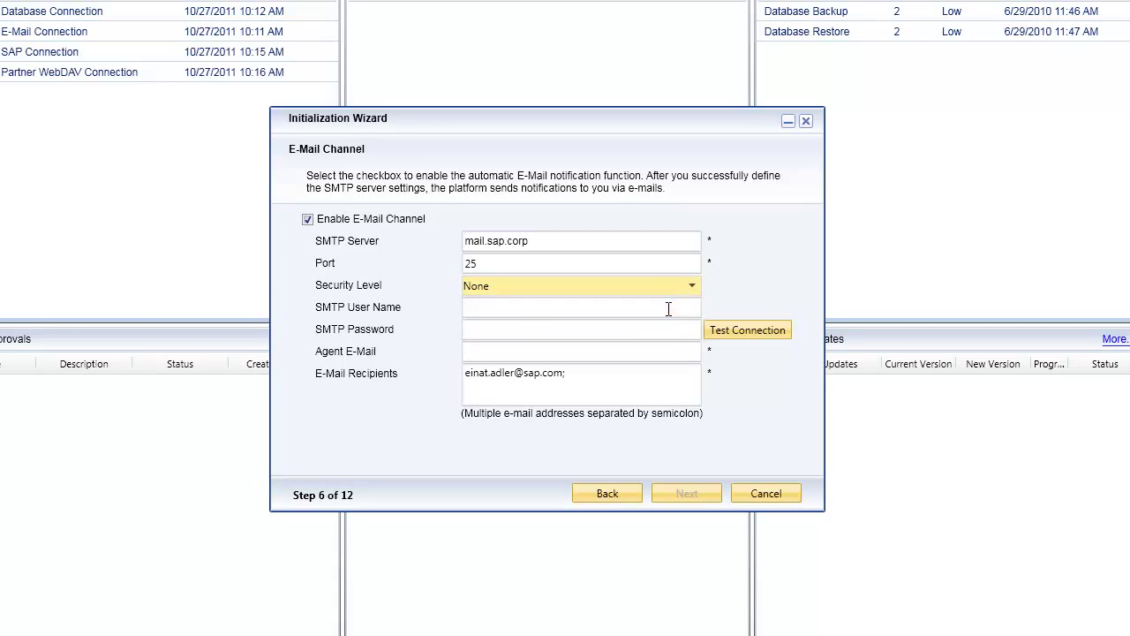
left_click(523, 307)
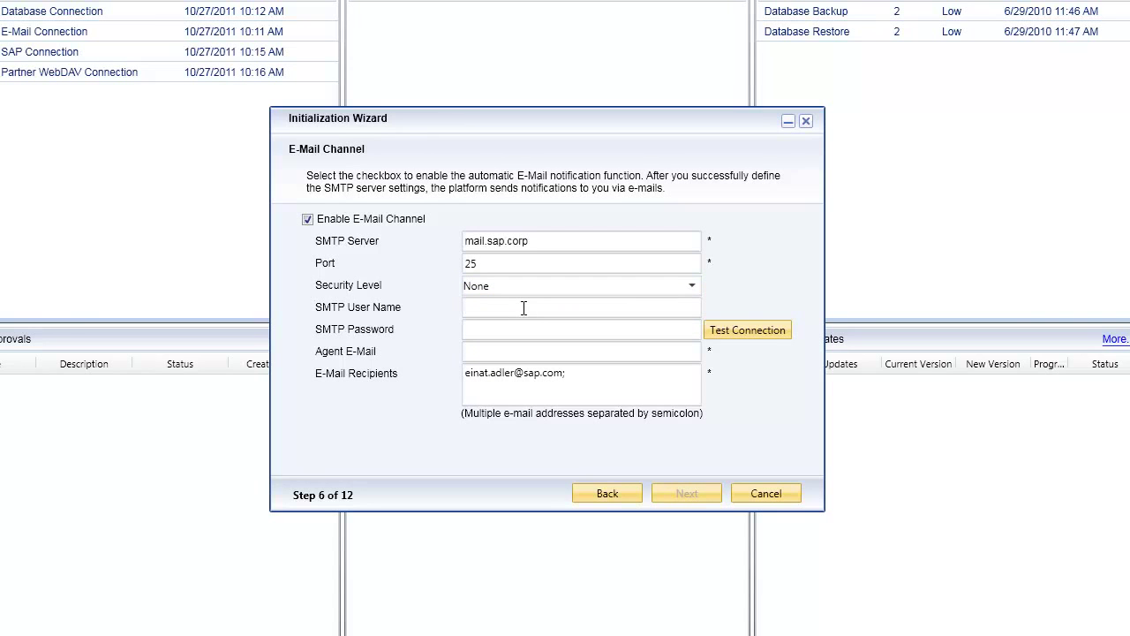
left_click(492, 328)
type("••••••••••")
Step: Test the SMTP connection successfully and fill in the agent's e-mail address
left_click(715, 327)
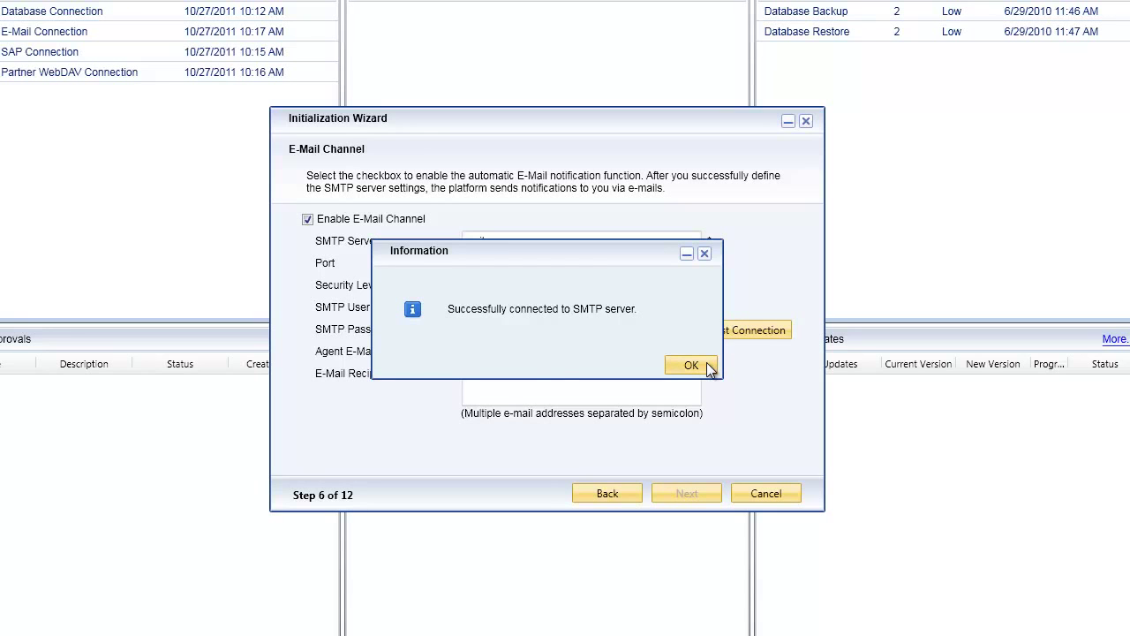
left_click(707, 366)
left_click(471, 351)
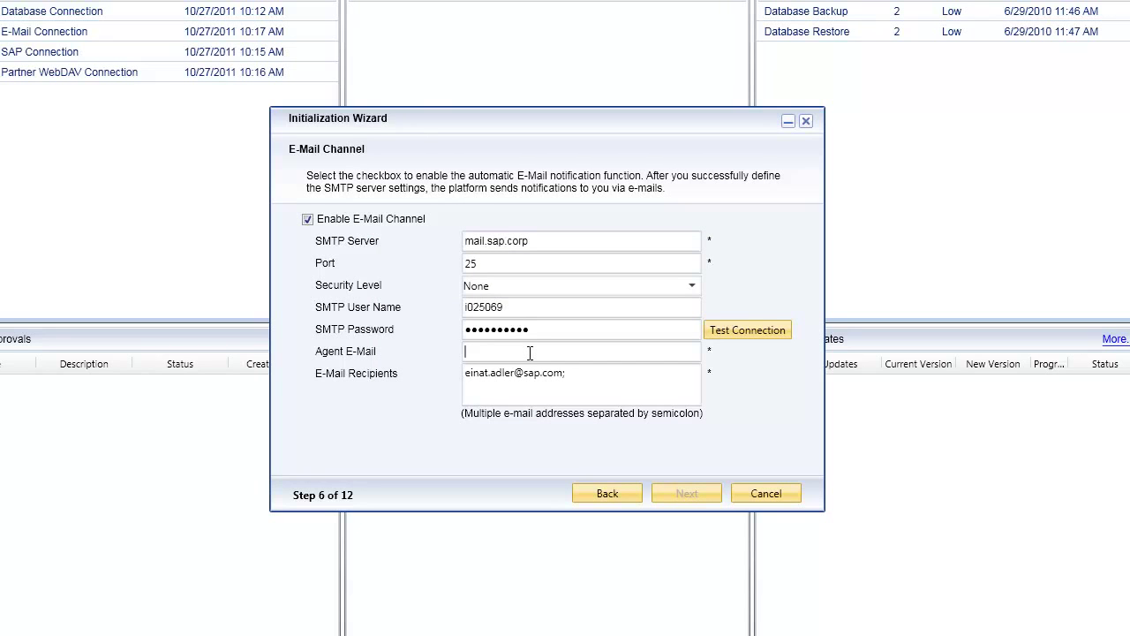
Step: Mark all databases as monitored, then exclude SBODemo88split and Segments_bef
left_click(687, 493)
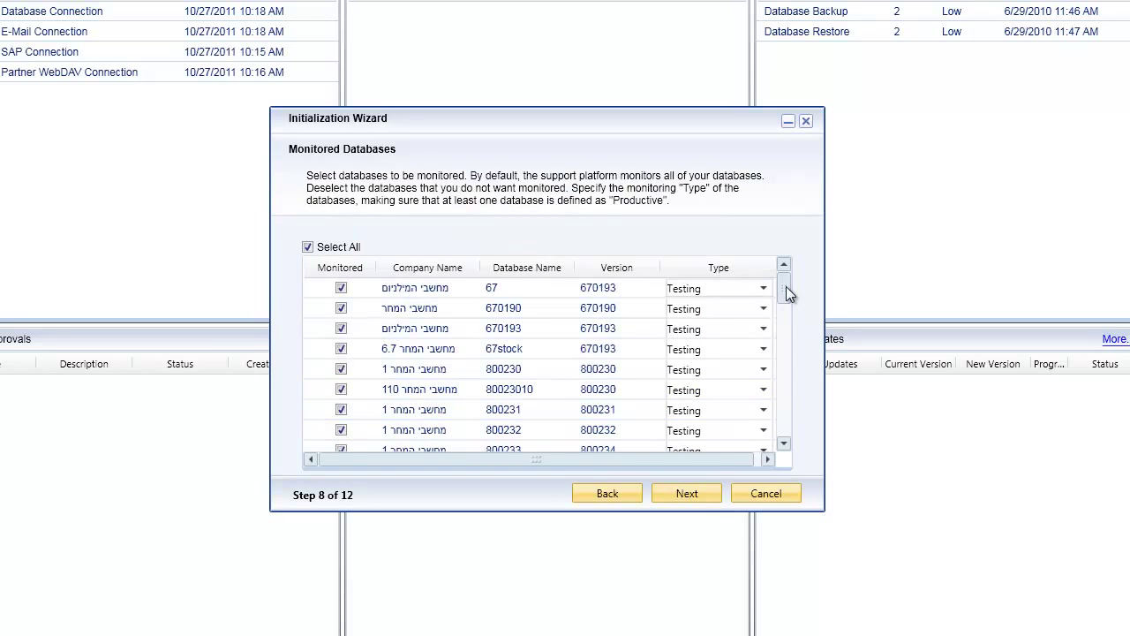
left_click_drag(786, 288, 783, 446)
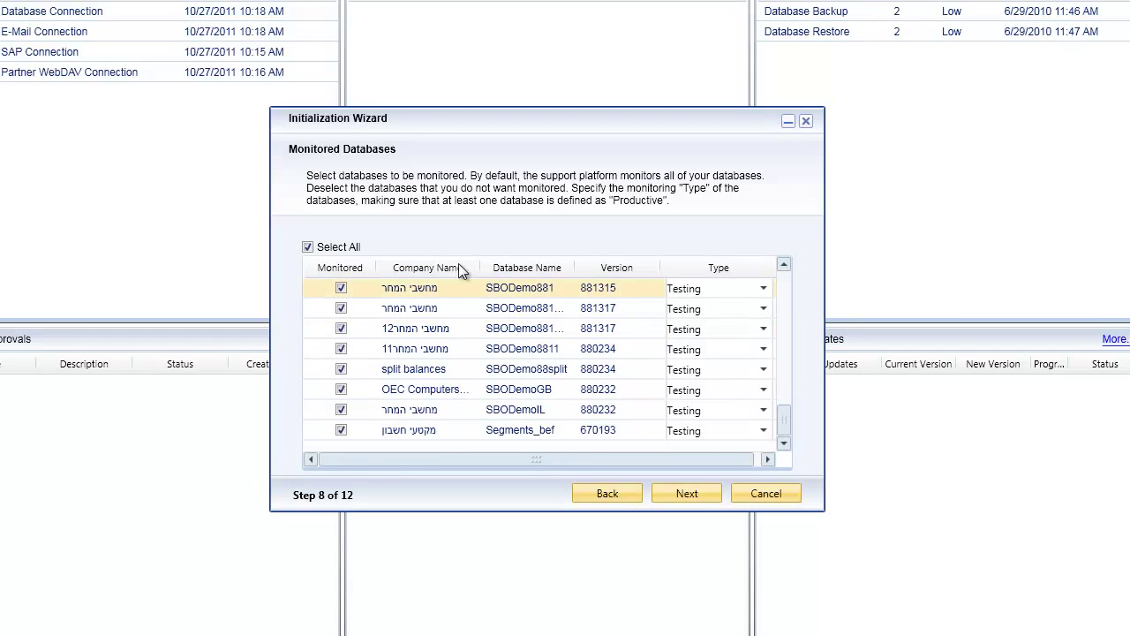
left_click(307, 247)
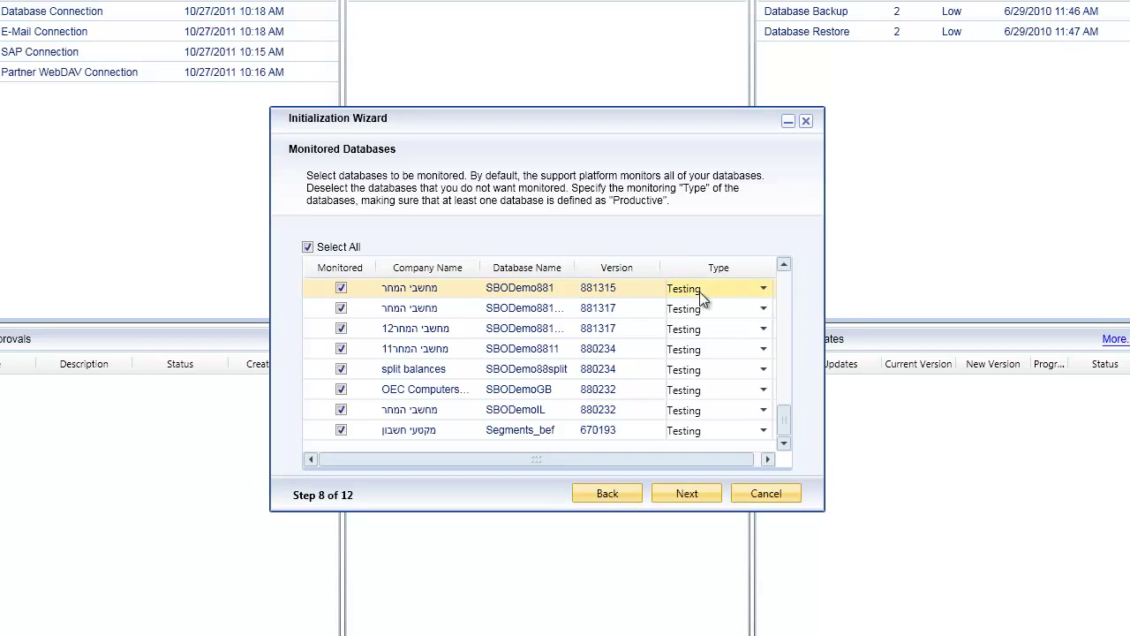
left_click(342, 305)
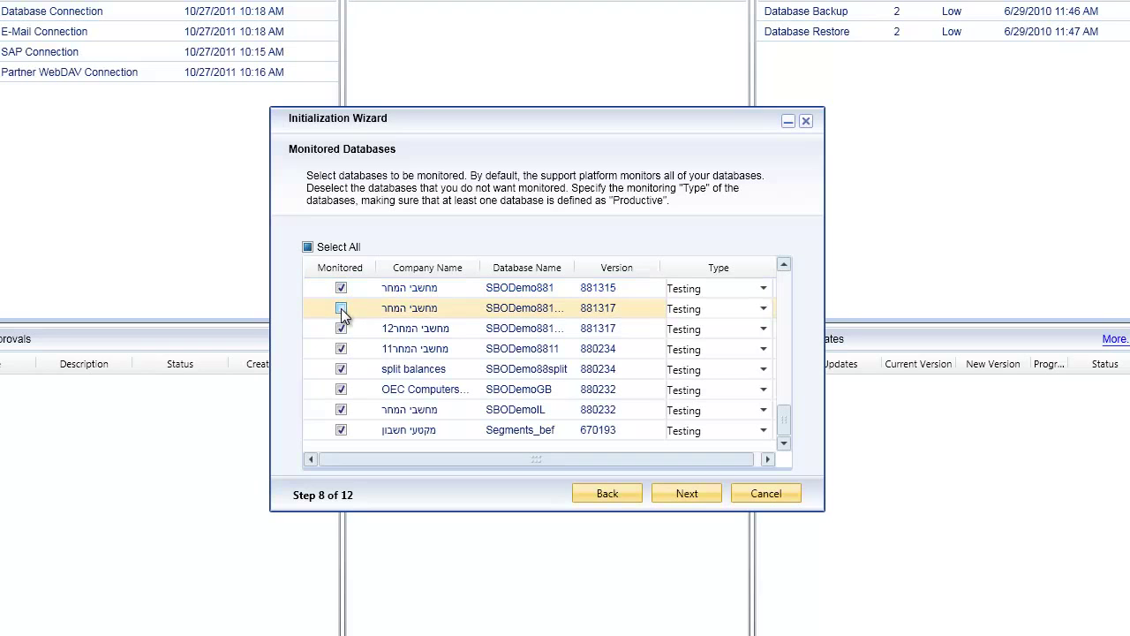
left_click(341, 309)
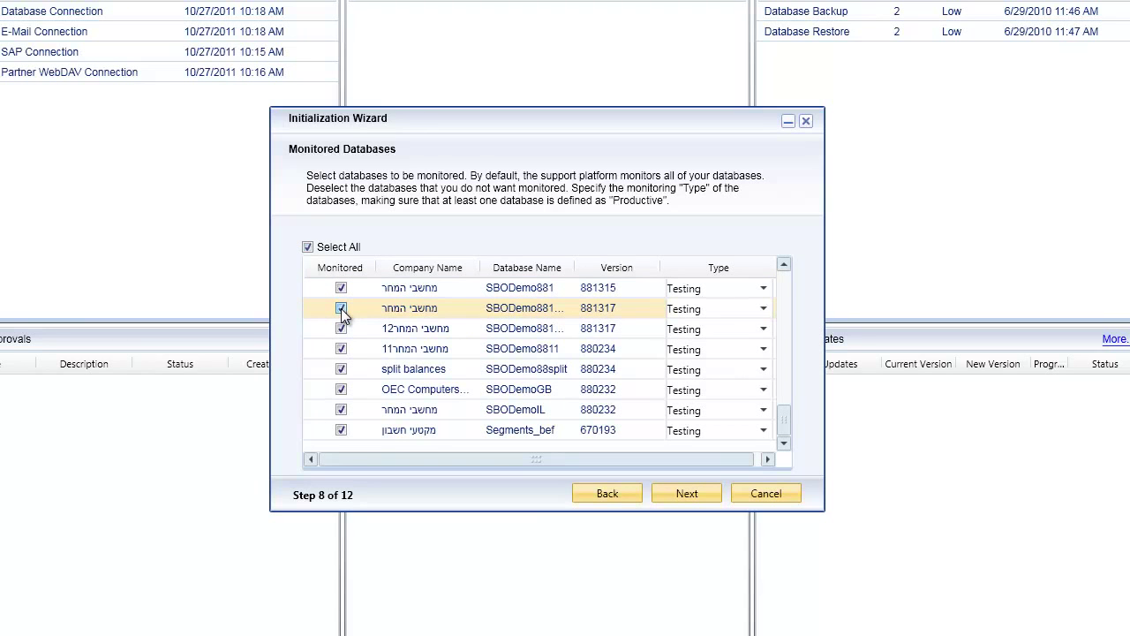
left_click(341, 369)
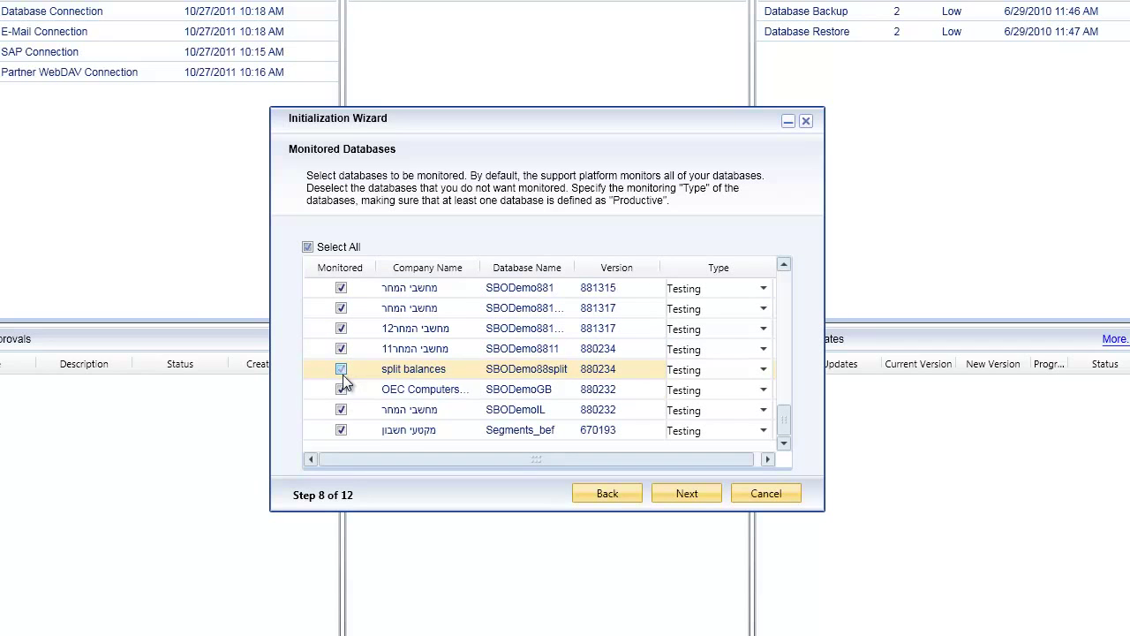
left_click(341, 430)
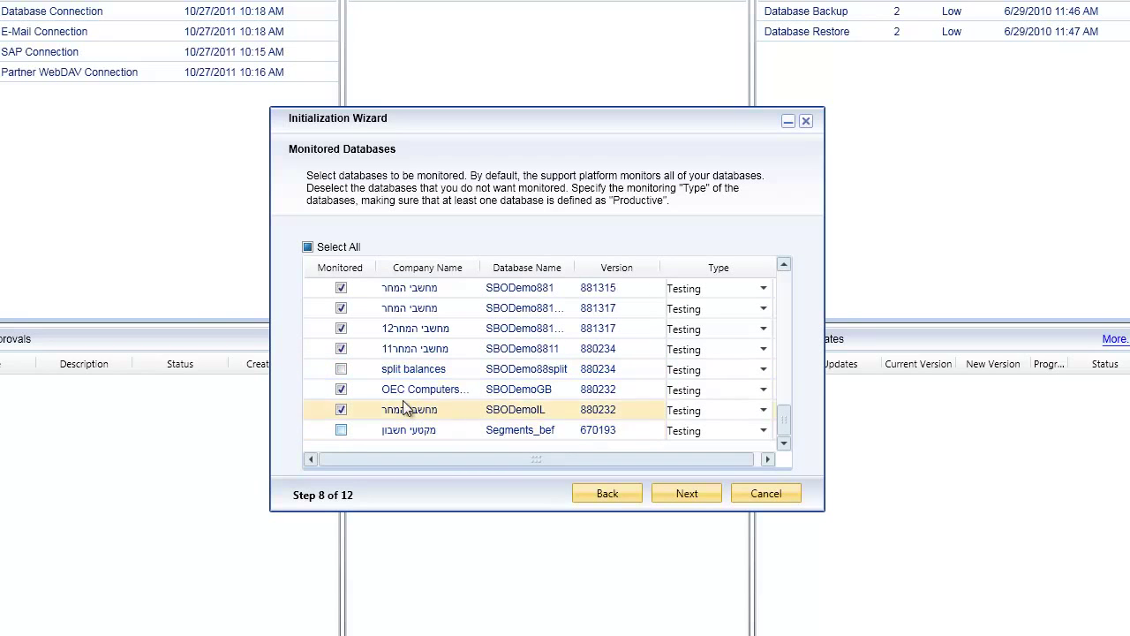
Step: Set SBODemo881's type to Demo and the next two databases to Productive, then continue
left_click(763, 287)
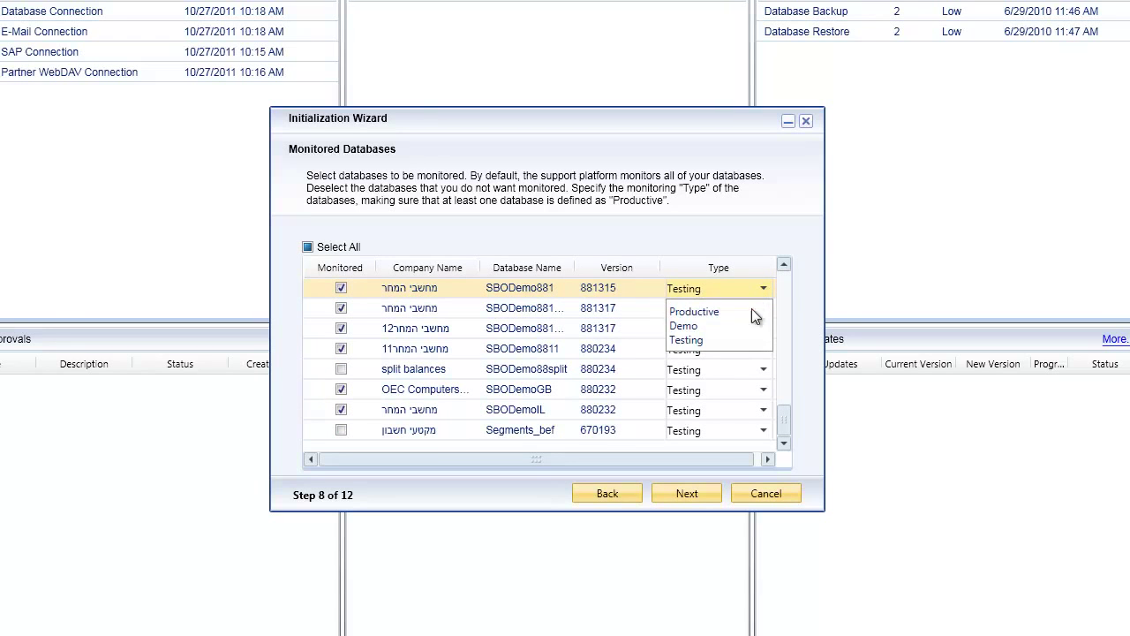
left_click(741, 323)
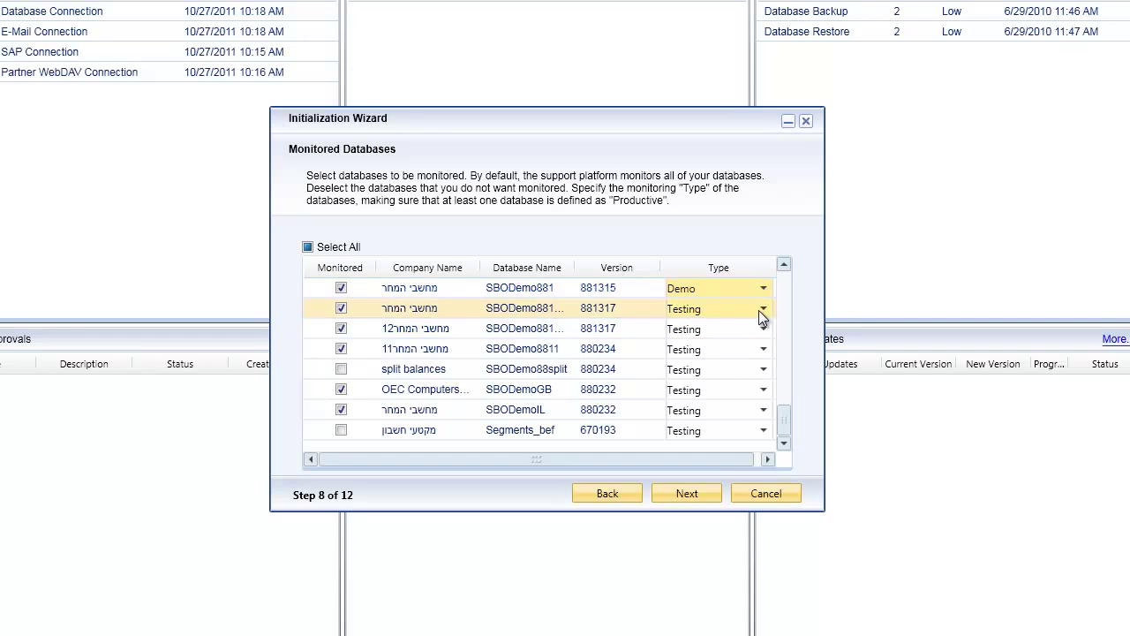
left_click(762, 308)
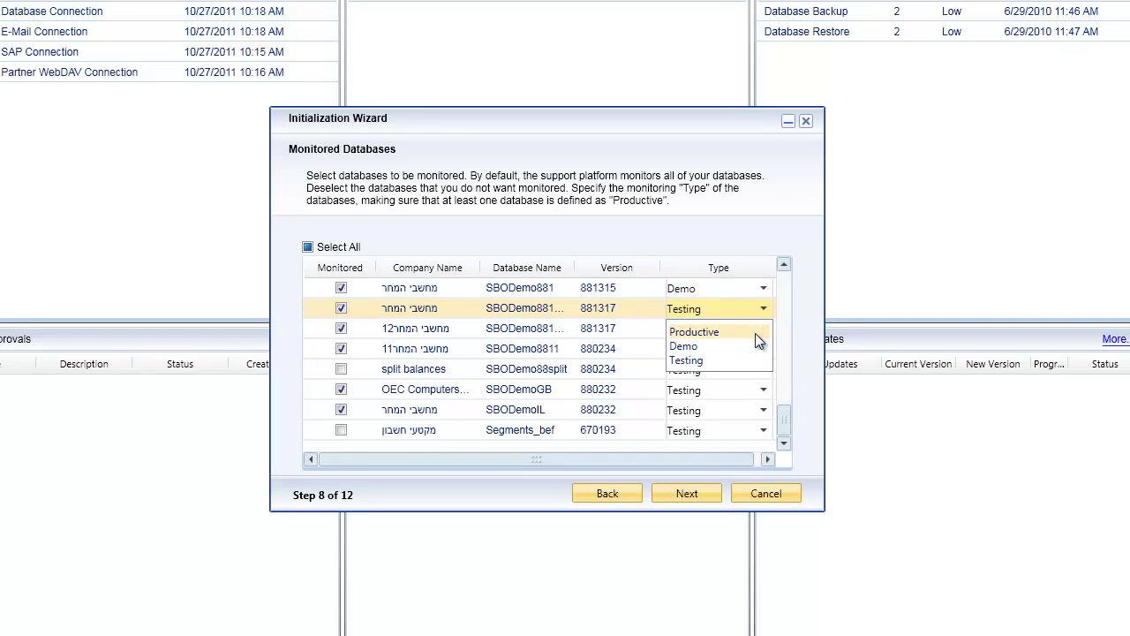
left_click(756, 334)
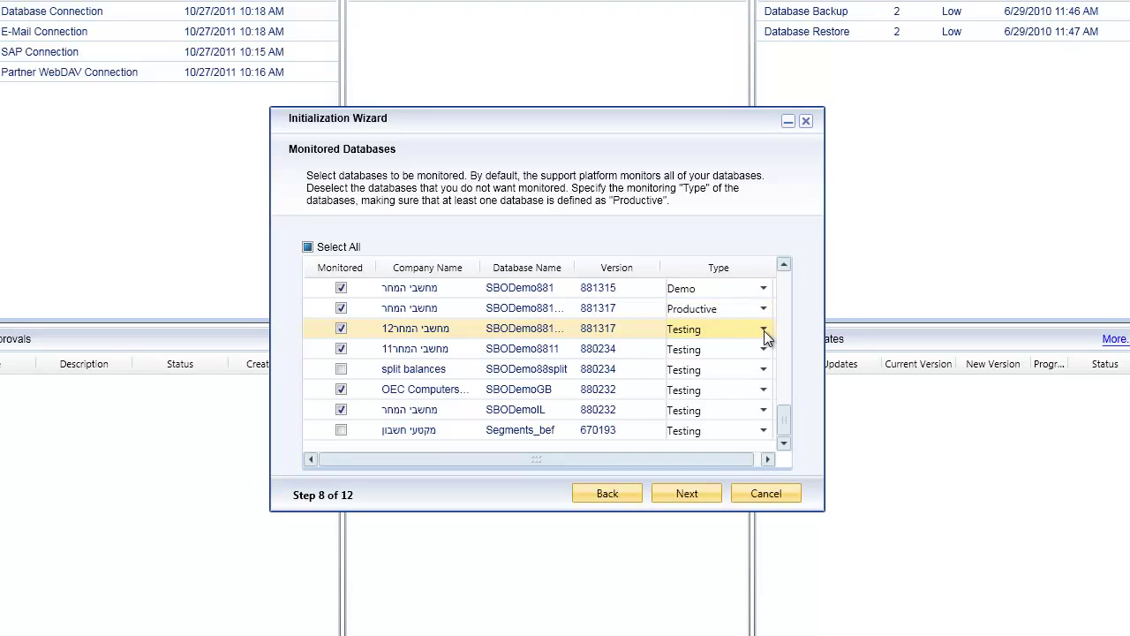
left_click(761, 327)
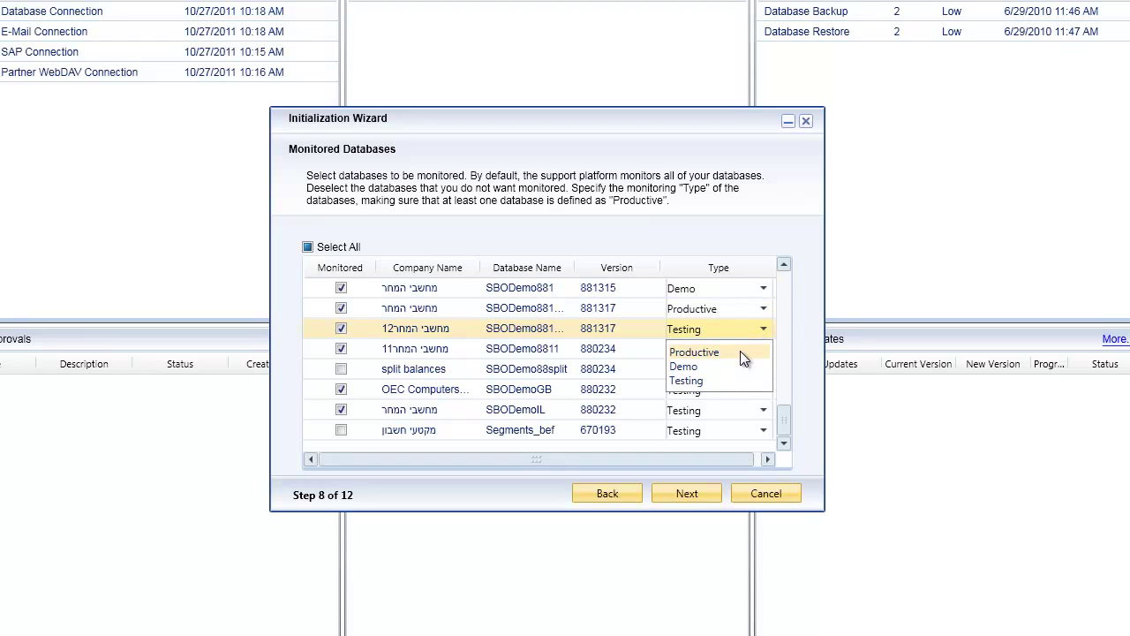
left_click(738, 351)
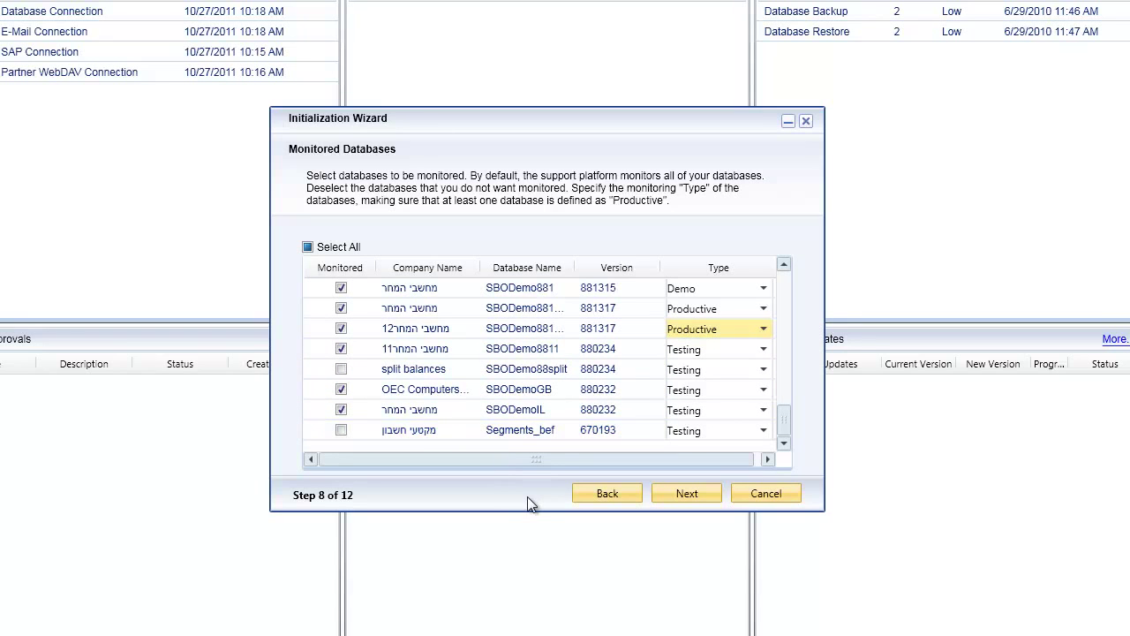
left_click(686, 494)
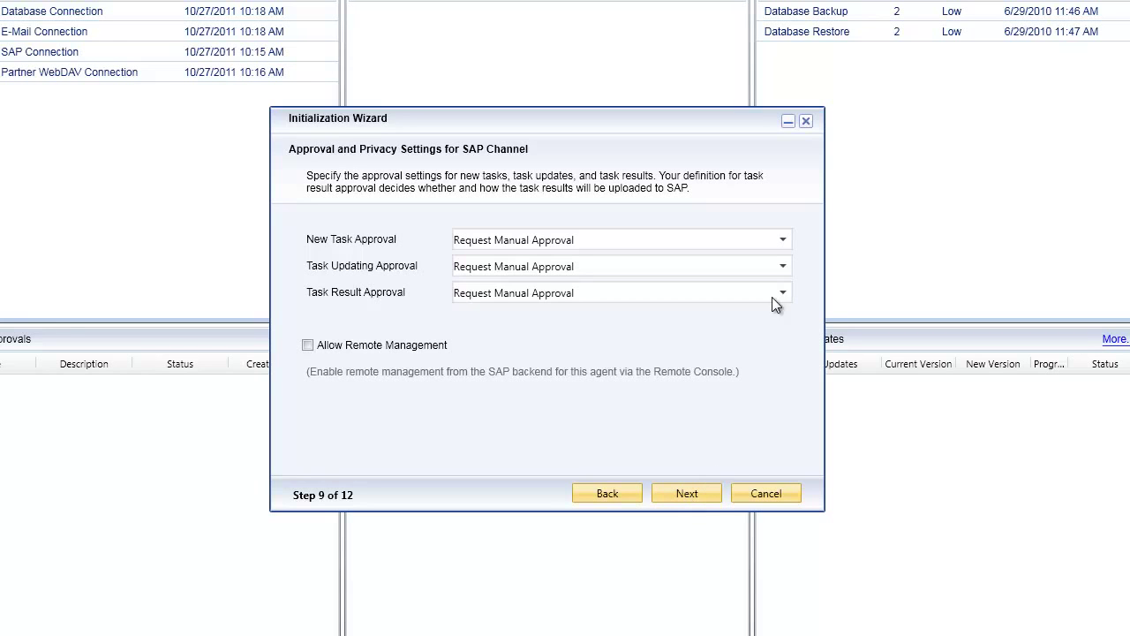
Step: Keep manual new-task approval and allow remote management for the SAP channel, then continue
left_click(783, 240)
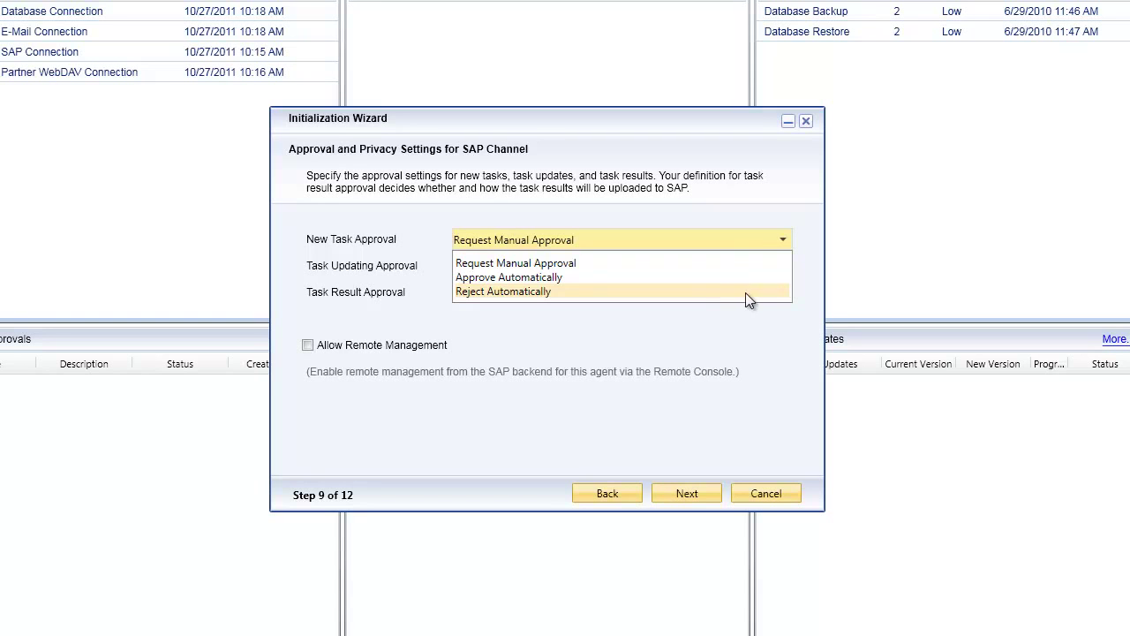
left_click(782, 240)
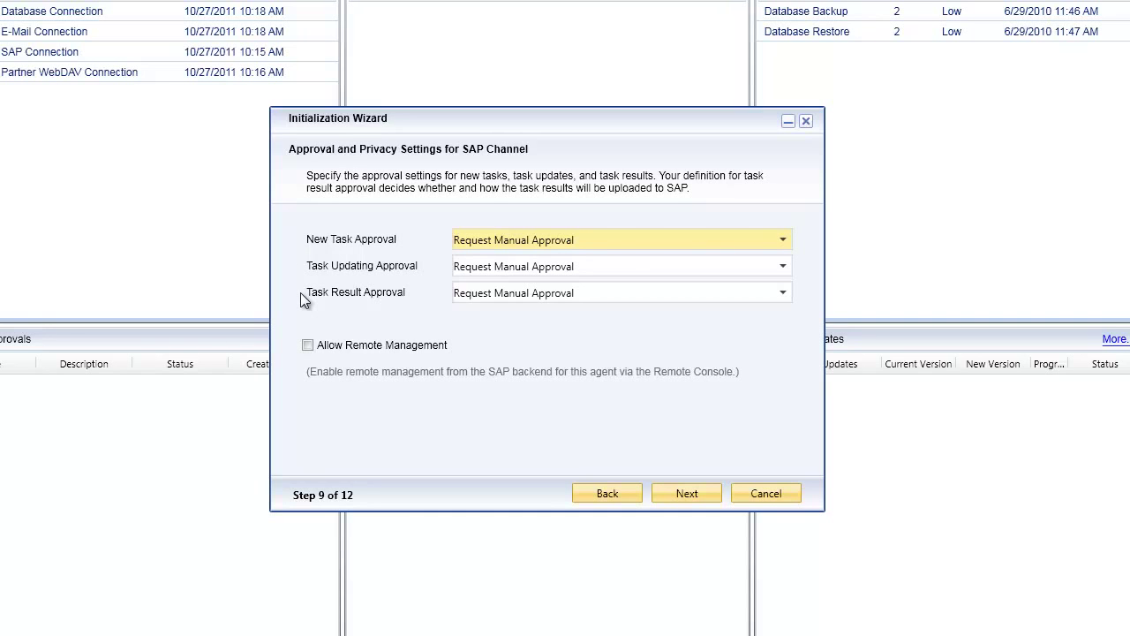
left_click(308, 346)
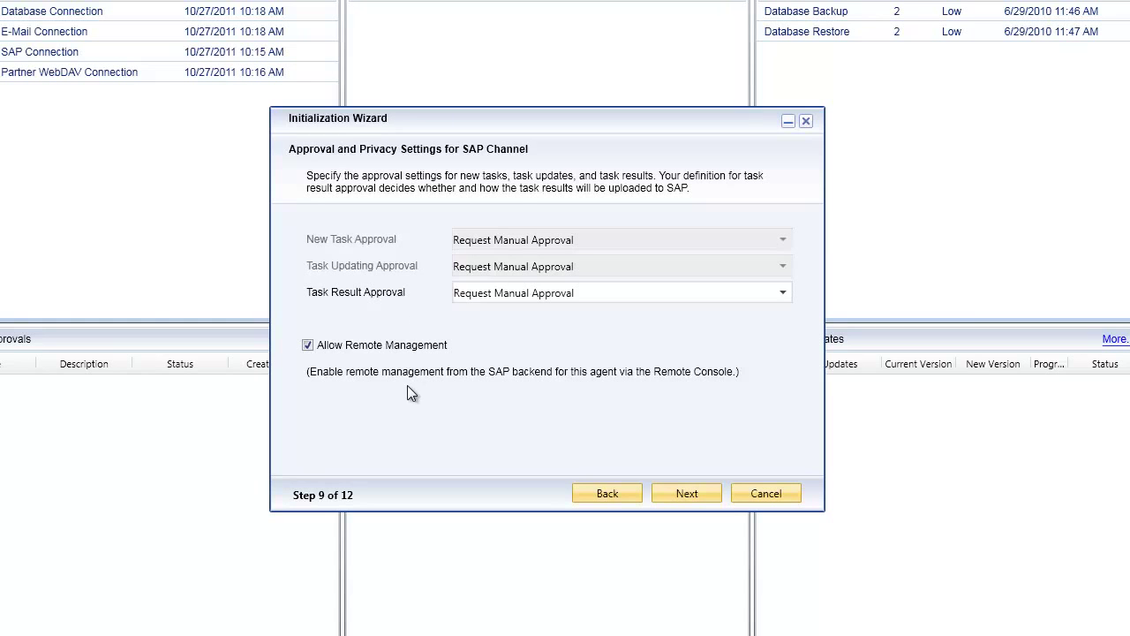
left_click(704, 492)
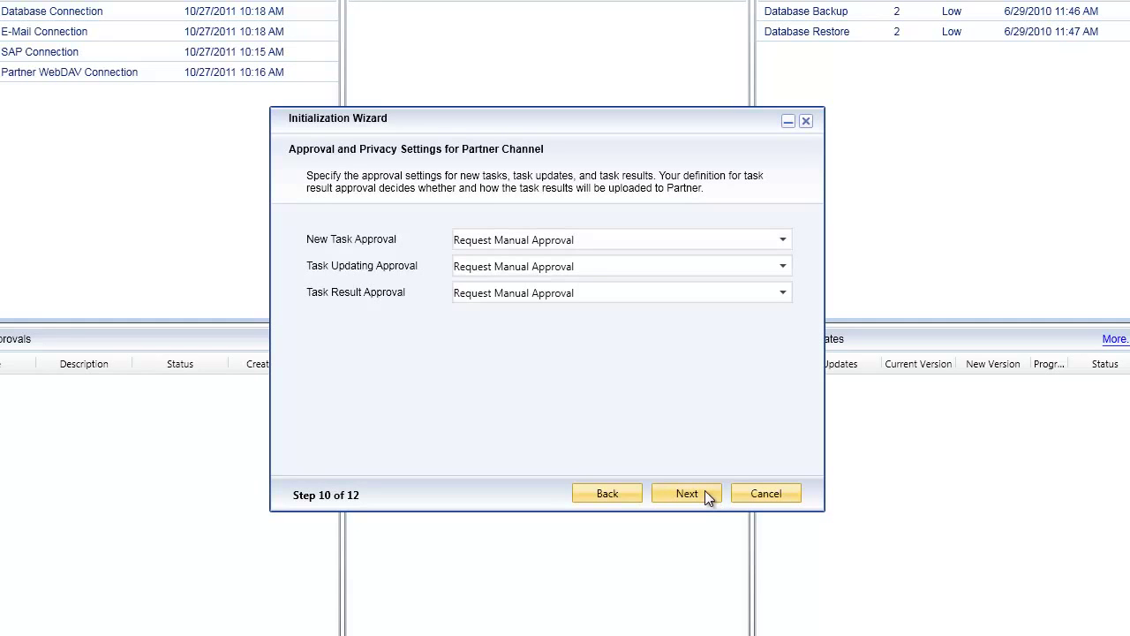
left_click(782, 240)
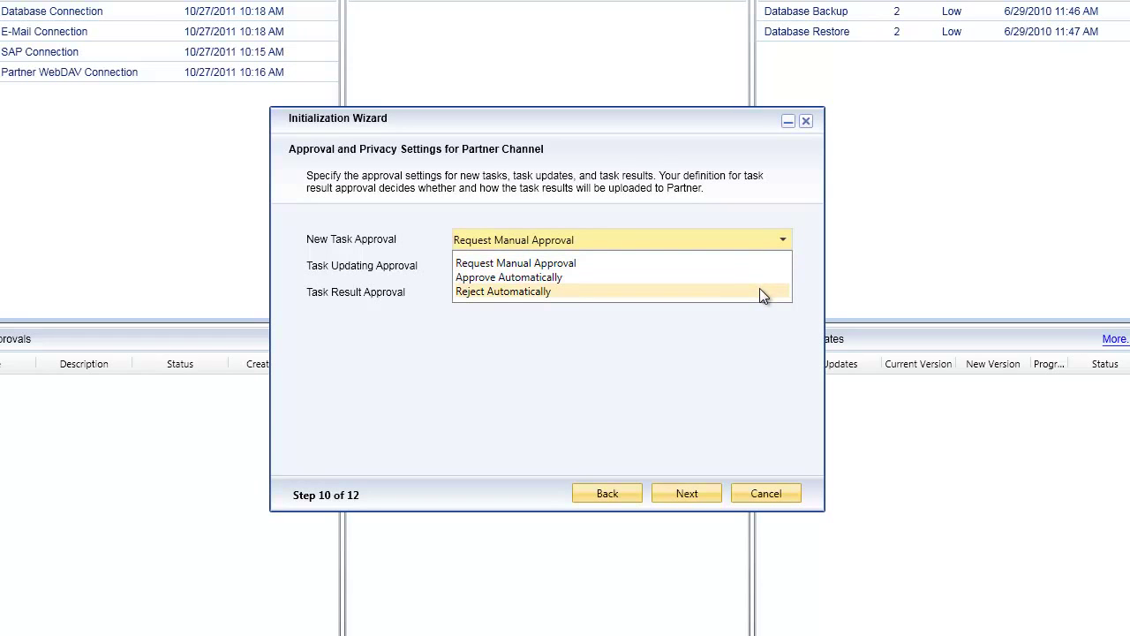
left_click(761, 361)
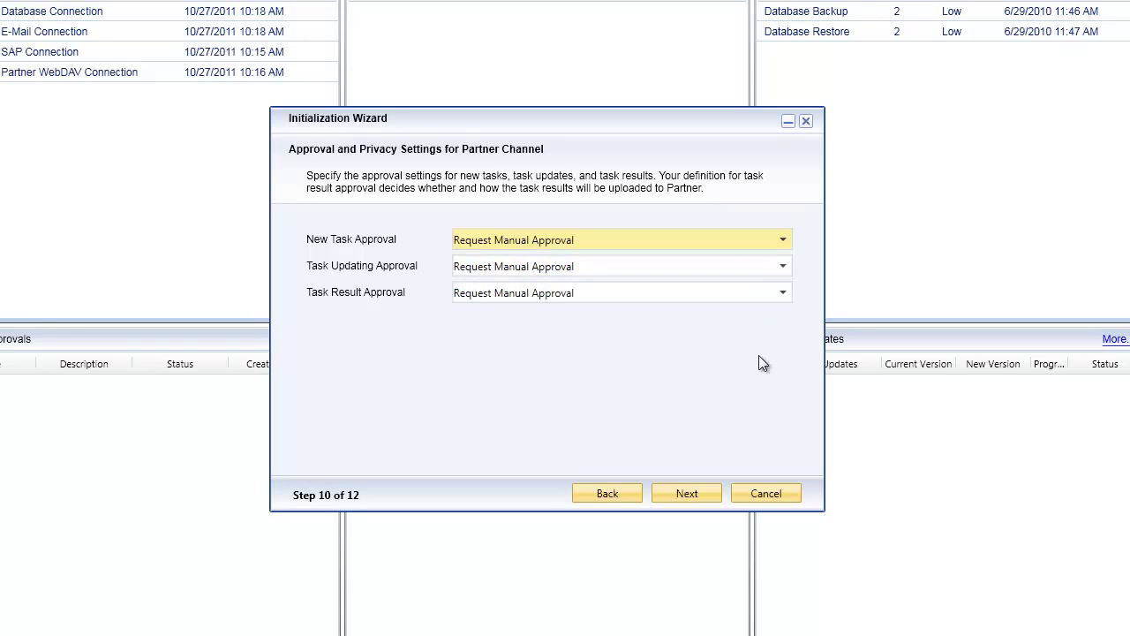
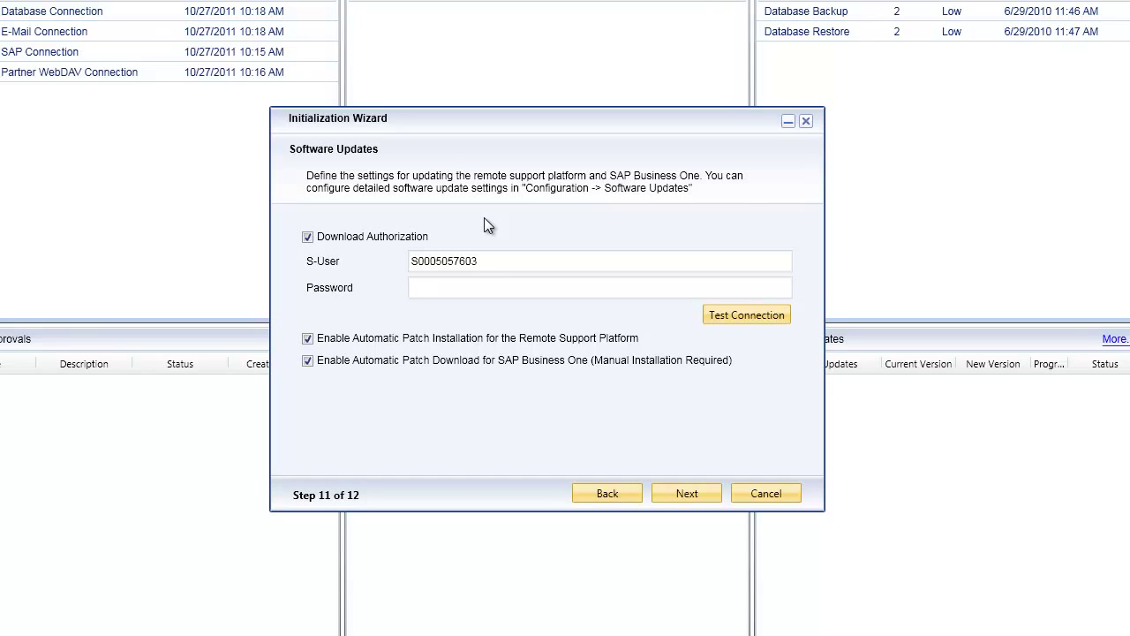
Step: Enter the update password, confirm the successful connection, and re-enable automatic patch installation
type("••••••••")
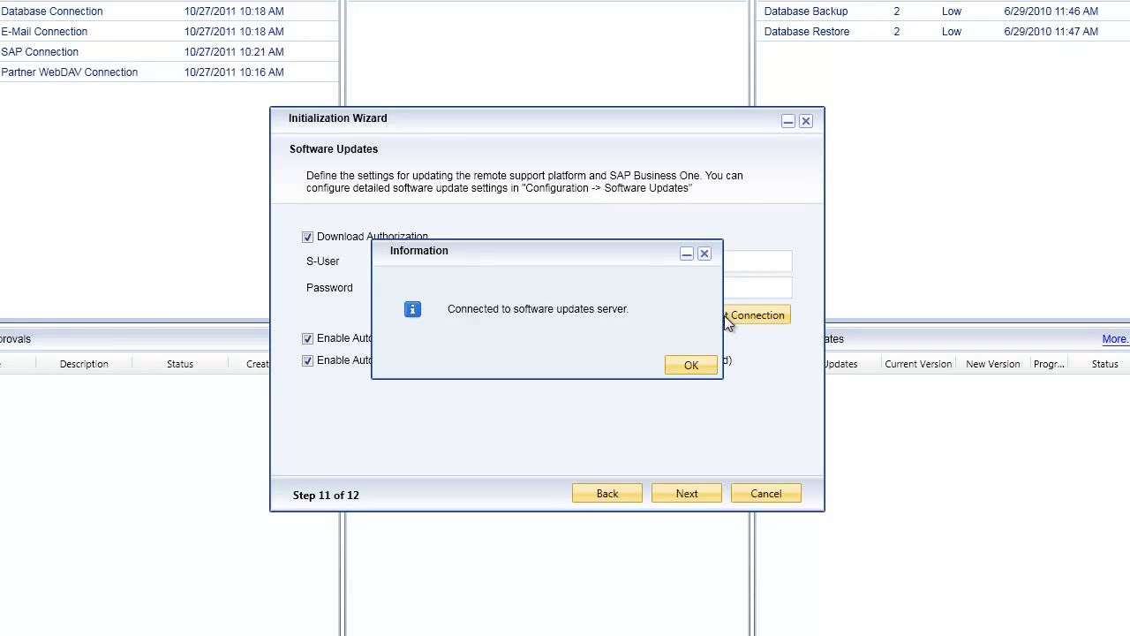
left_click(683, 366)
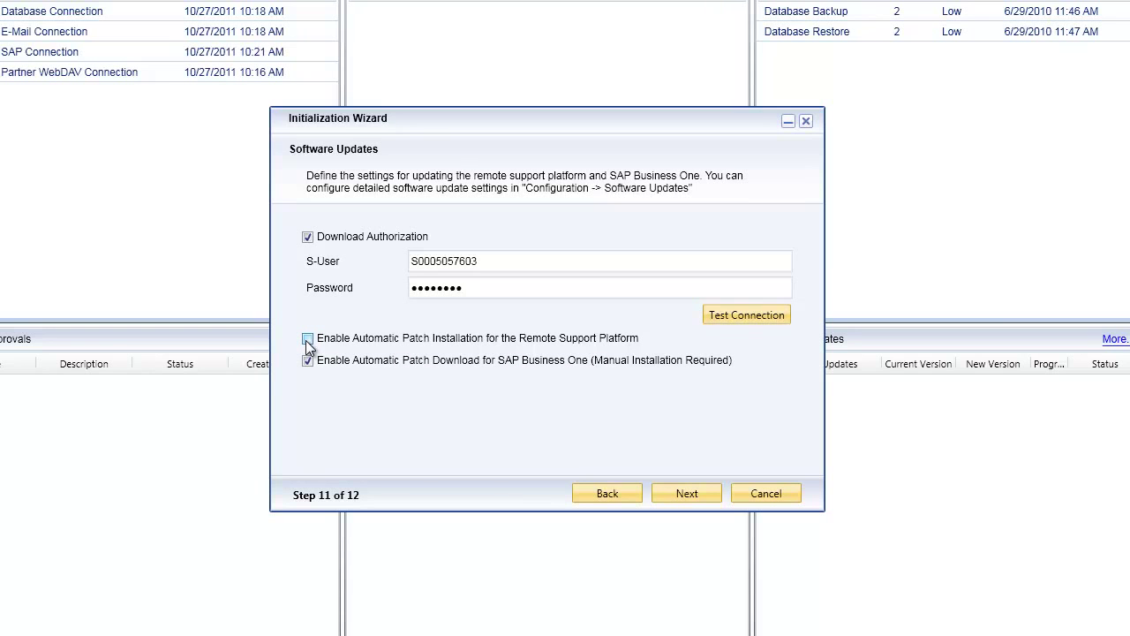
left_click(307, 339)
left_click(706, 491)
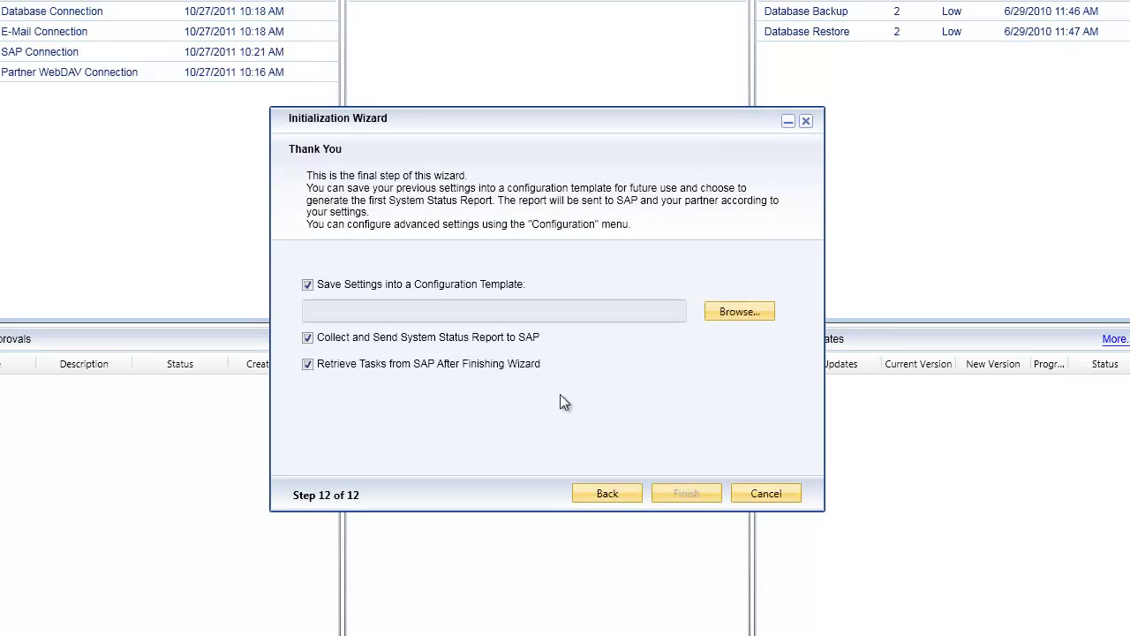
Step: Keep Save Settings into a Configuration Template enabled and choose a save location for the template
left_click(307, 285)
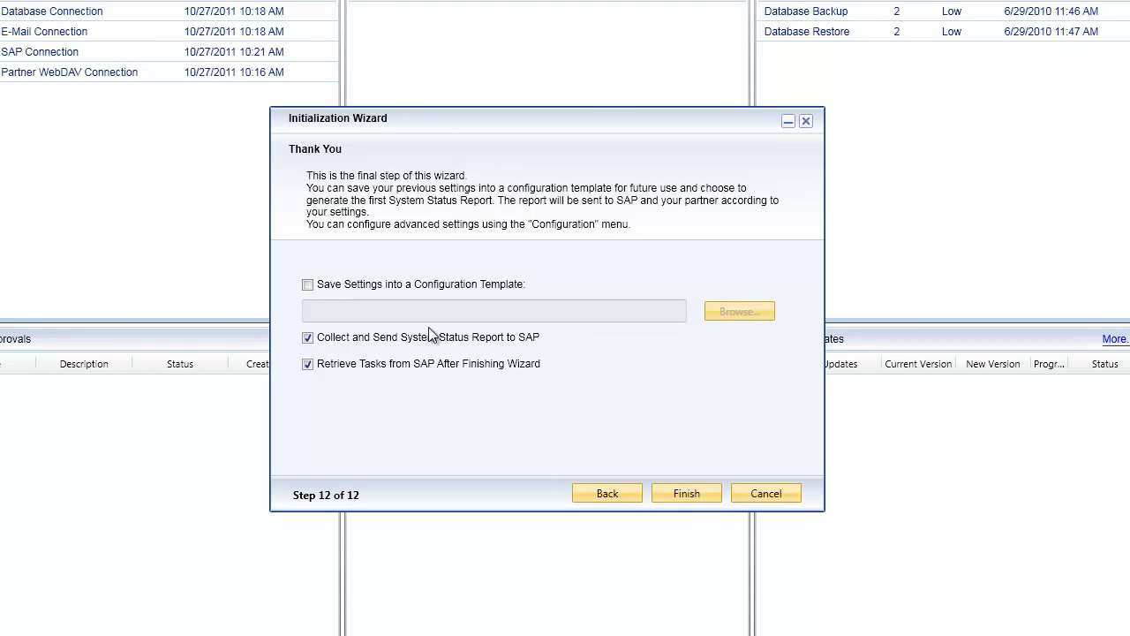
left_click(308, 285)
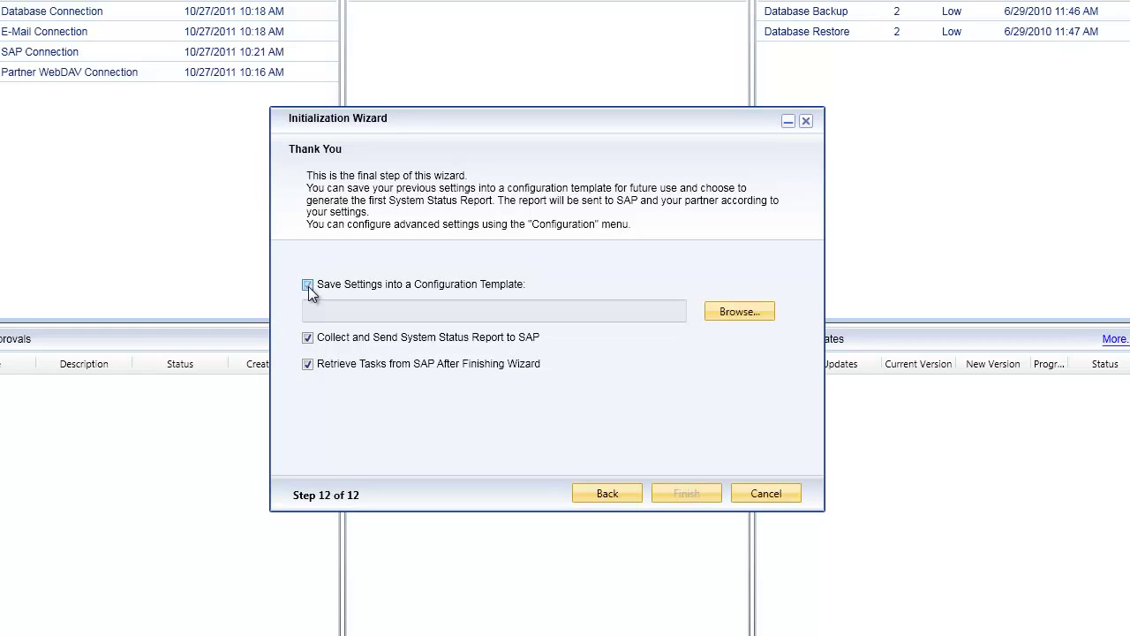
left_click(721, 309)
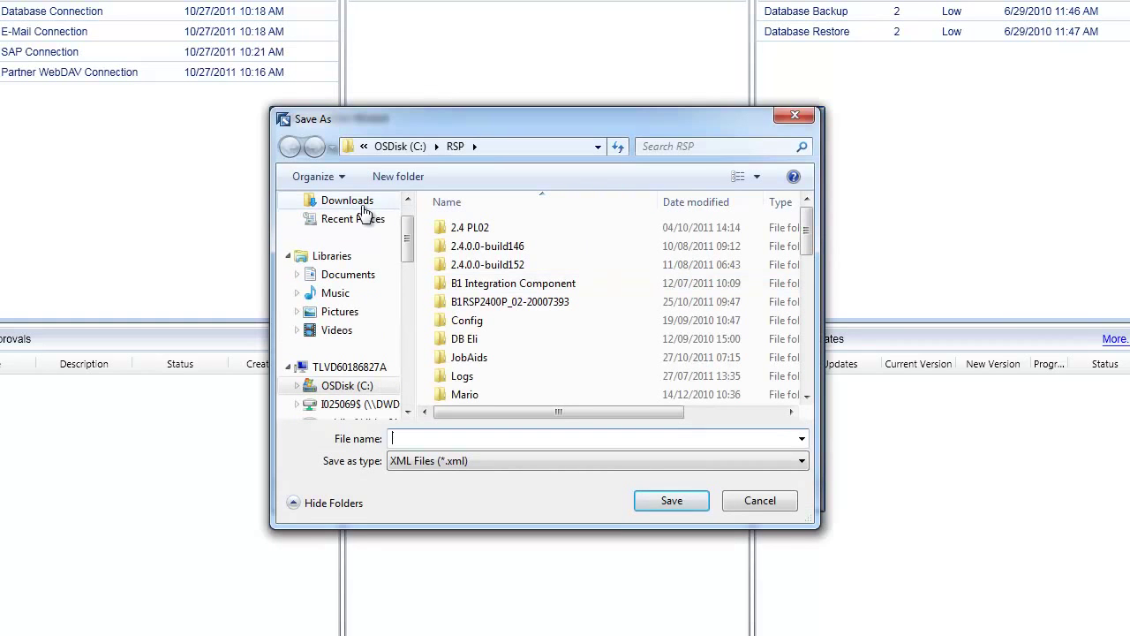
Step: Save the template as 'Configuration Template.xml' in New folder on the Desktop
left_click(407, 200)
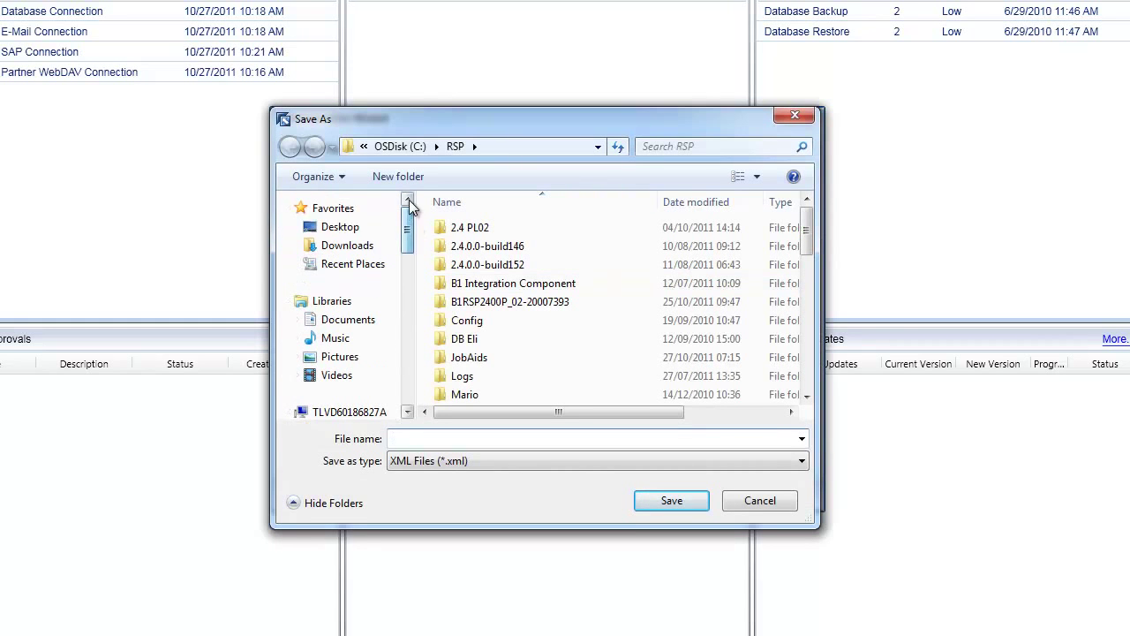
left_click(347, 230)
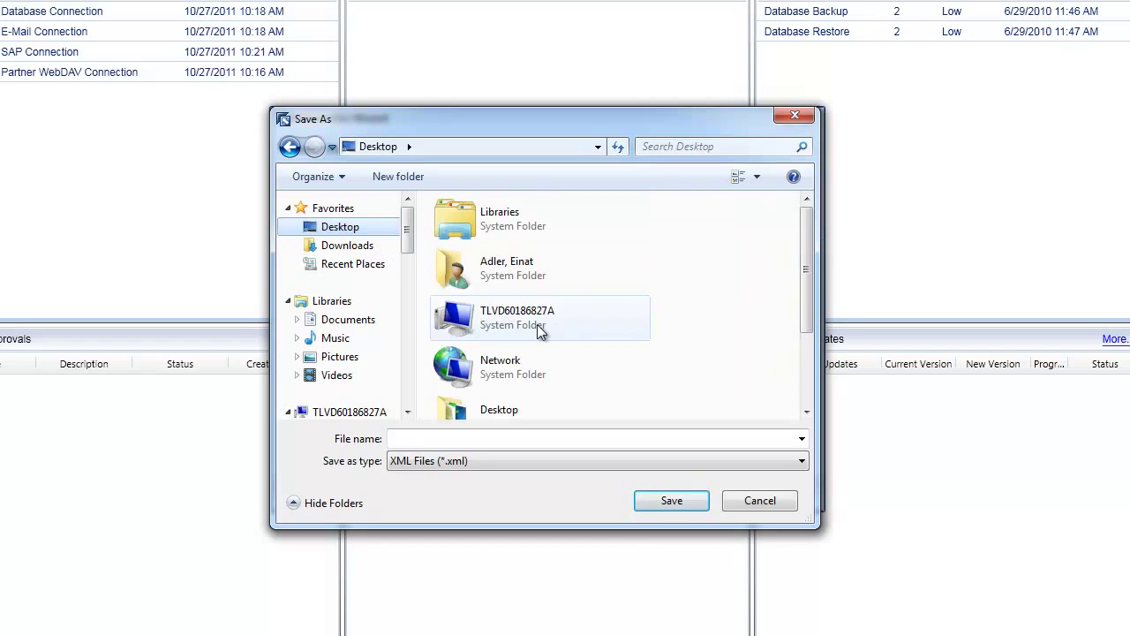
left_click_drag(804, 300, 804, 365)
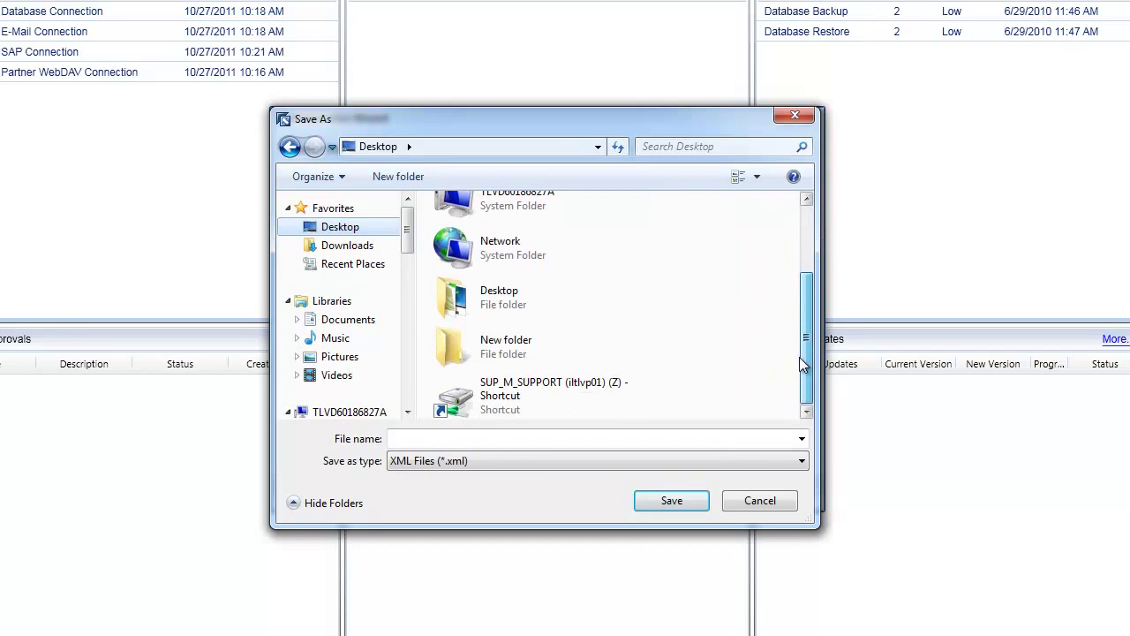
double_click(449, 342)
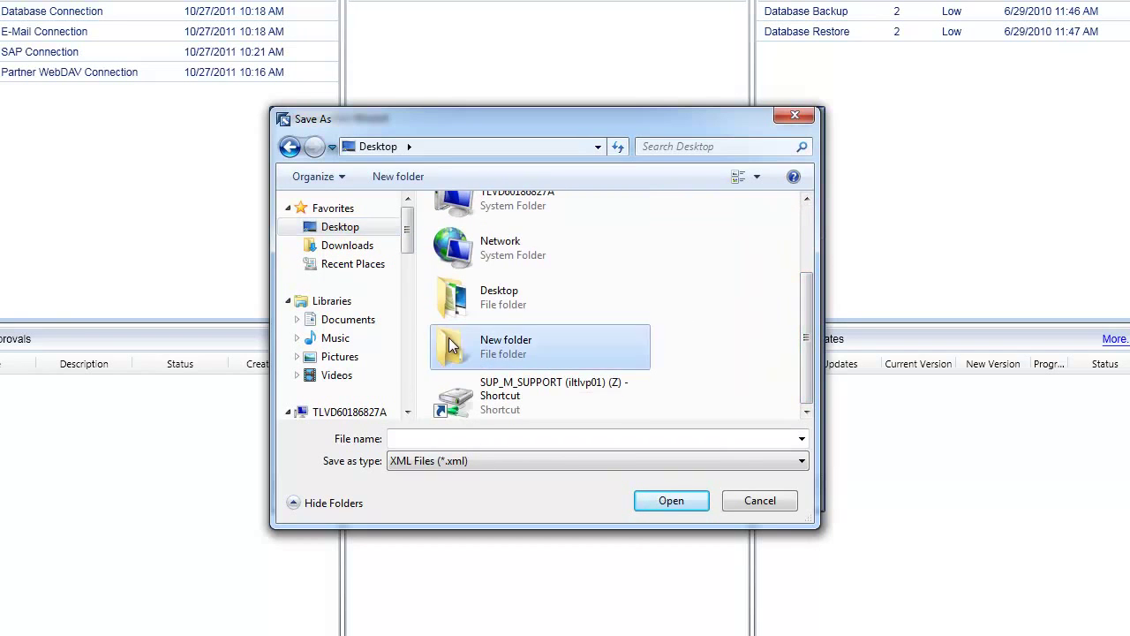
left_click(431, 437)
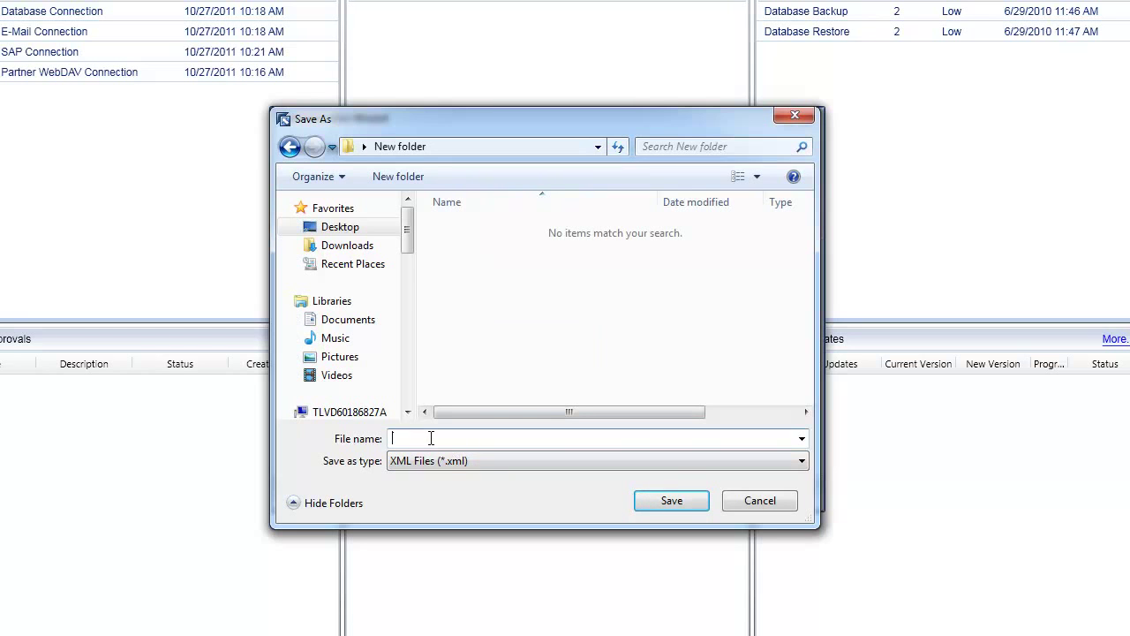
type("Configuration Template")
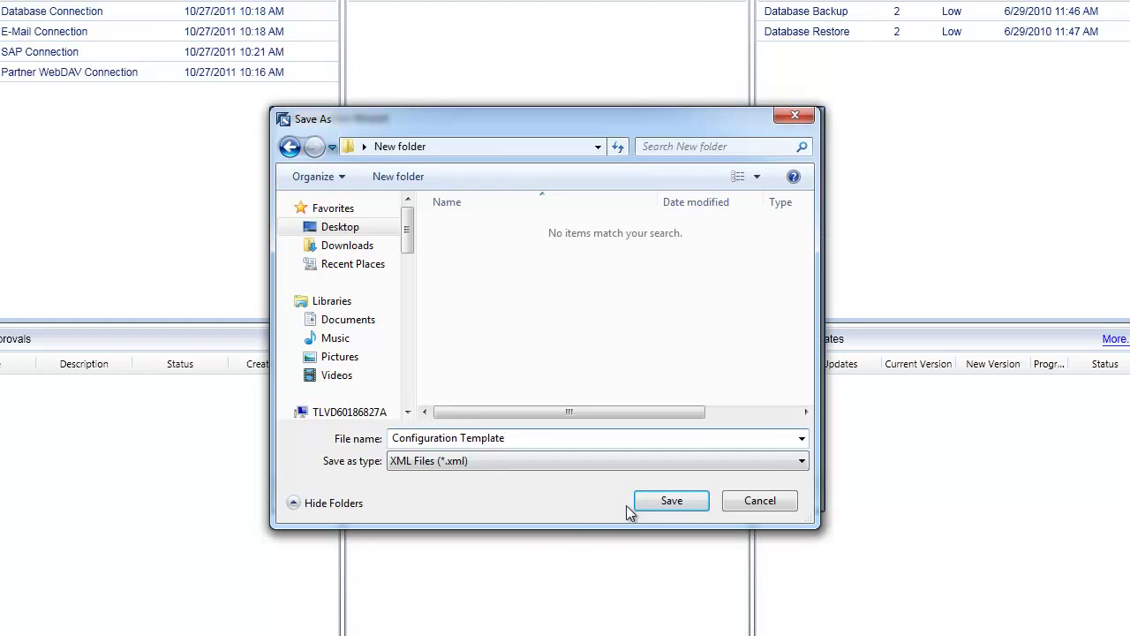
left_click(669, 501)
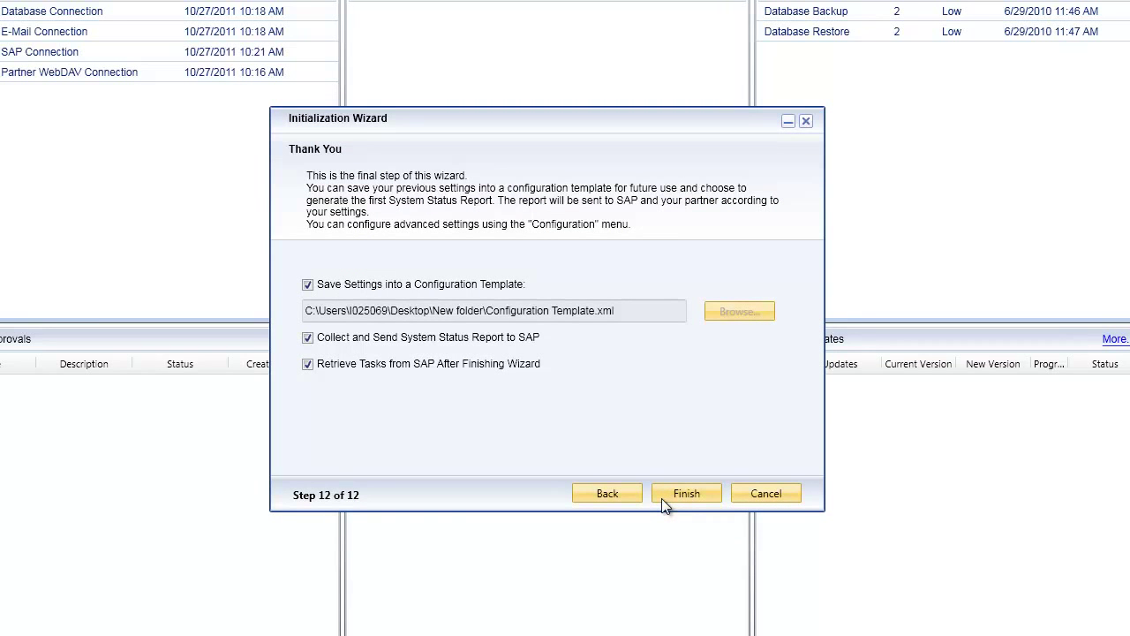
Step: Keep Collect and Send System Status Report enabled and finish the wizard, writing the template
left_click(307, 340)
left_click(308, 340)
left_click(678, 496)
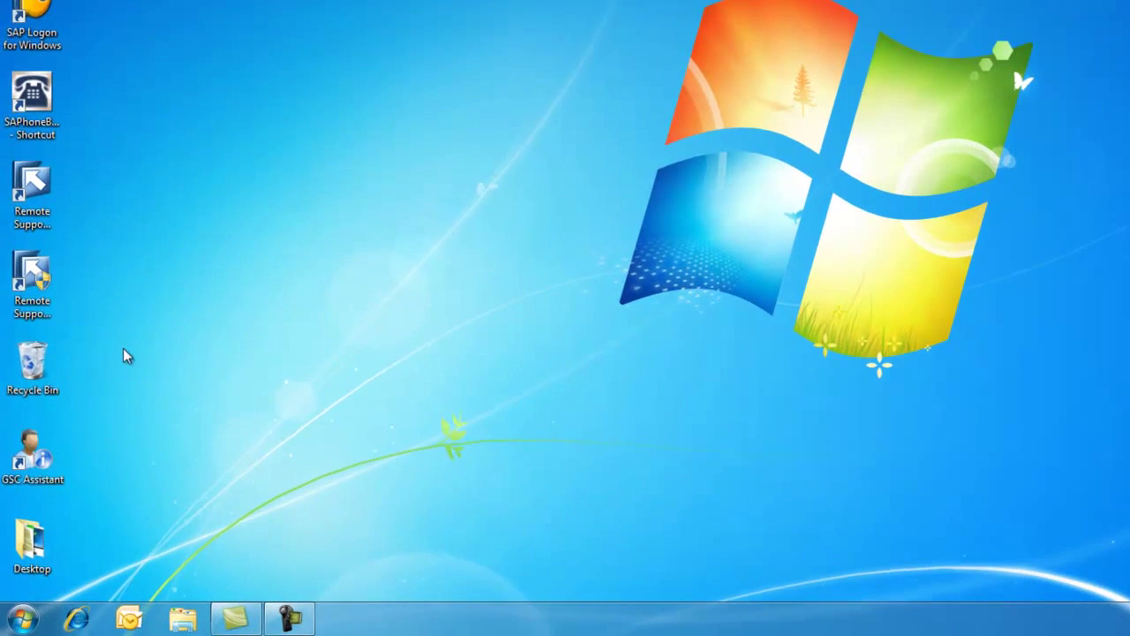
Step: Relaunch Remote Support Platform from the desktop and log on with the user name and password
double_click(39, 174)
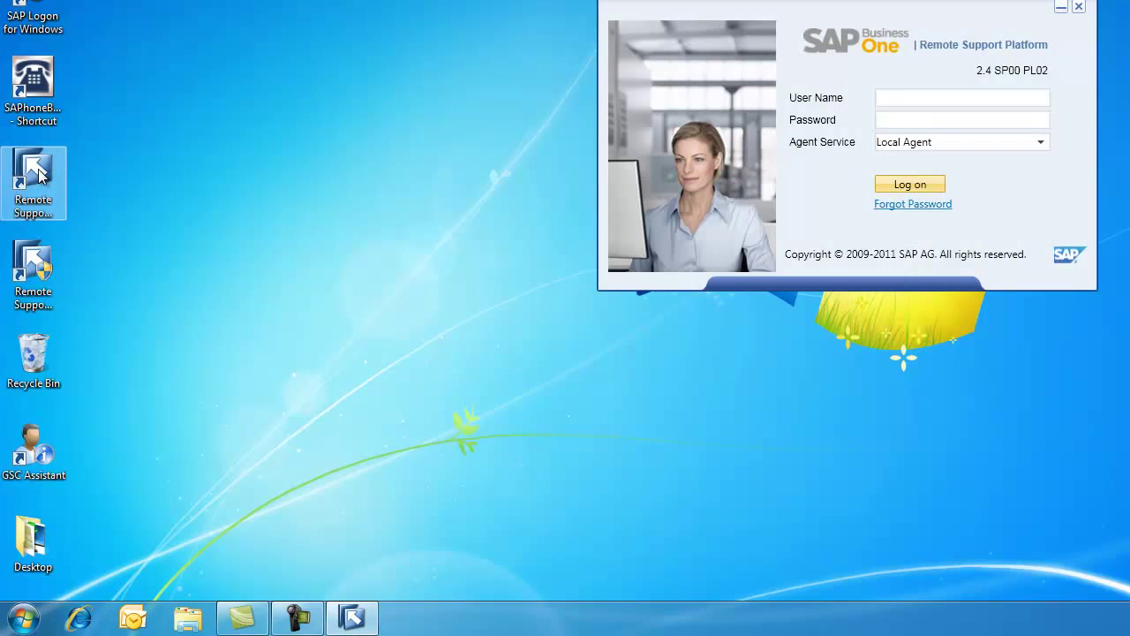
type("Admin")
key("Tab")
type("****")
left_click(897, 183)
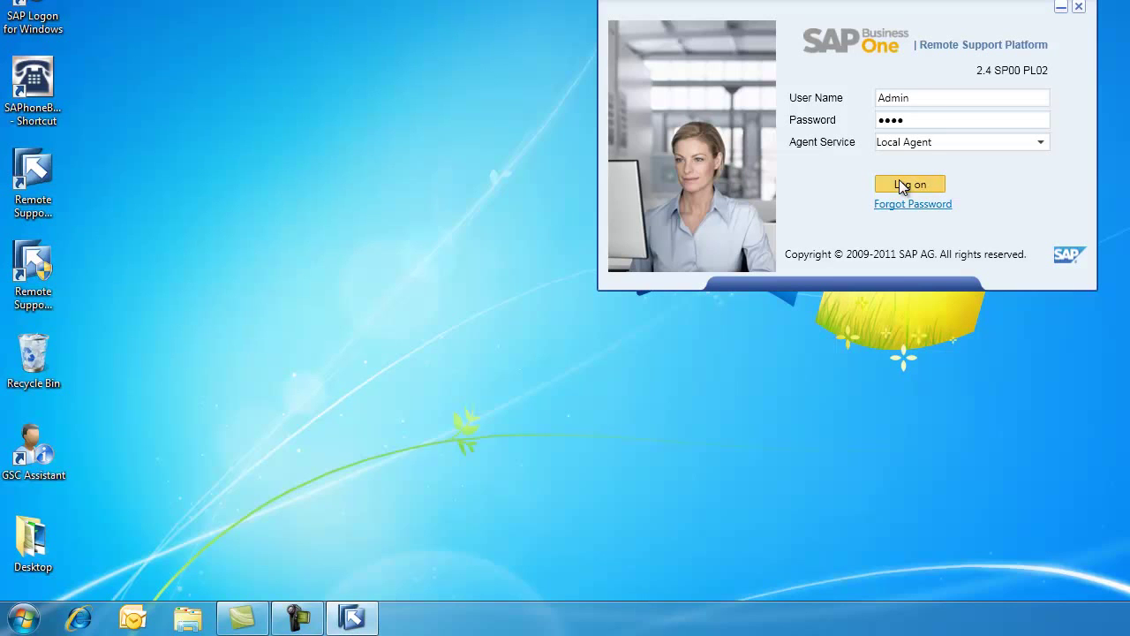
left_click(899, 183)
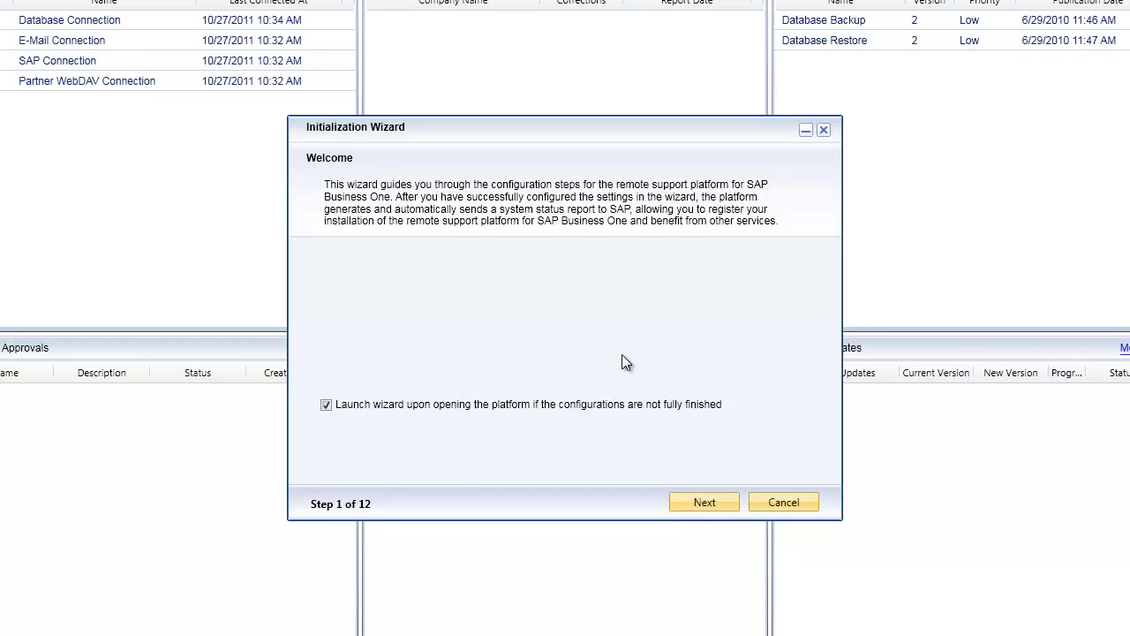
Step: At step 2, load 'Configuration Template.xml' from New folder as the configuration template
left_click(704, 505)
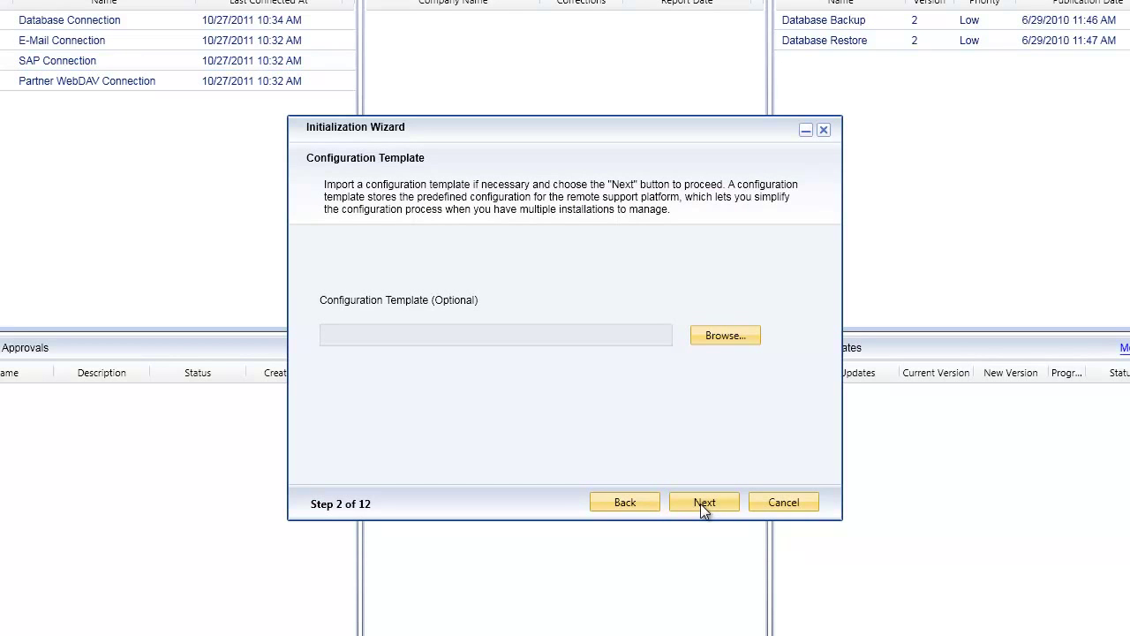
left_click(716, 336)
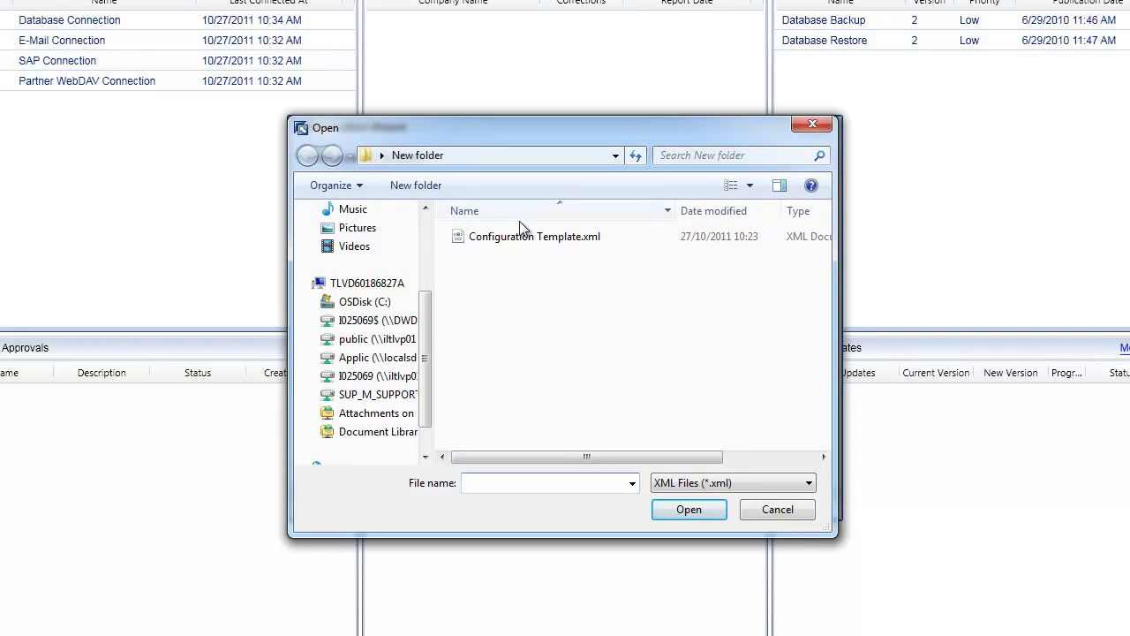
left_click(519, 238)
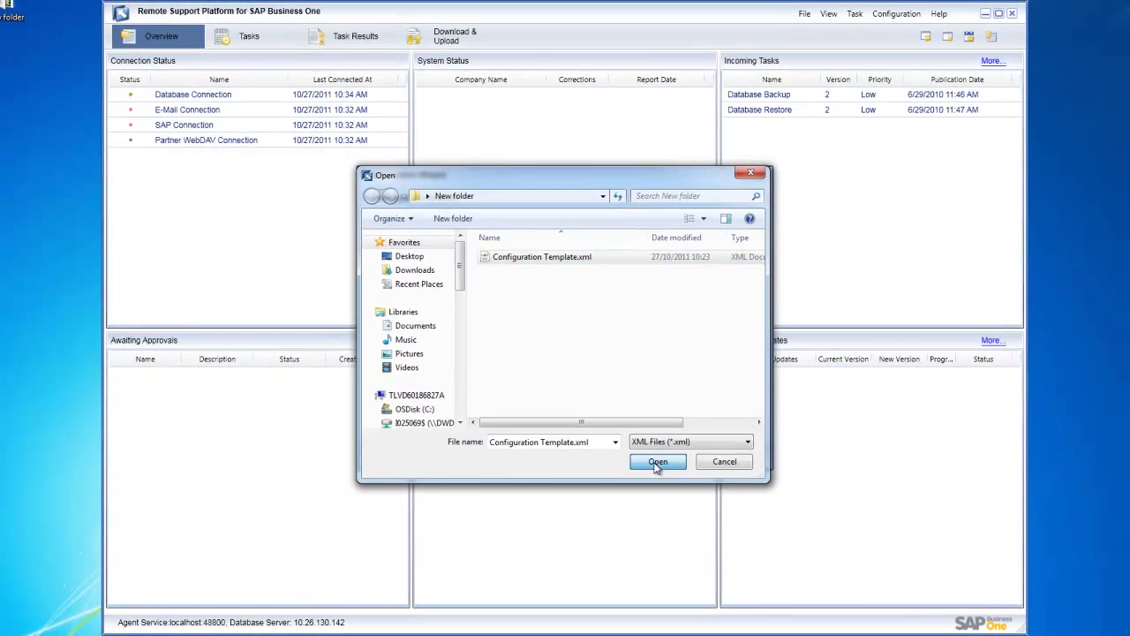
left_click(685, 511)
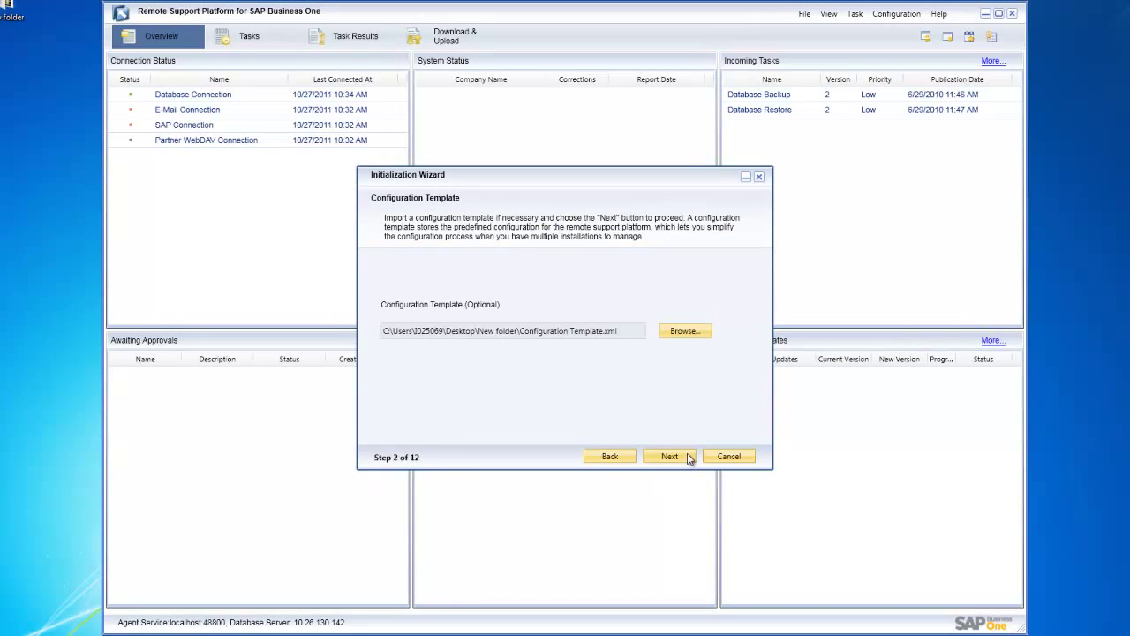
Step: Advance through the prefilled Internet, SAP, Partner, E-Mail and Monitored Databases steps to step 9
left_click(688, 457)
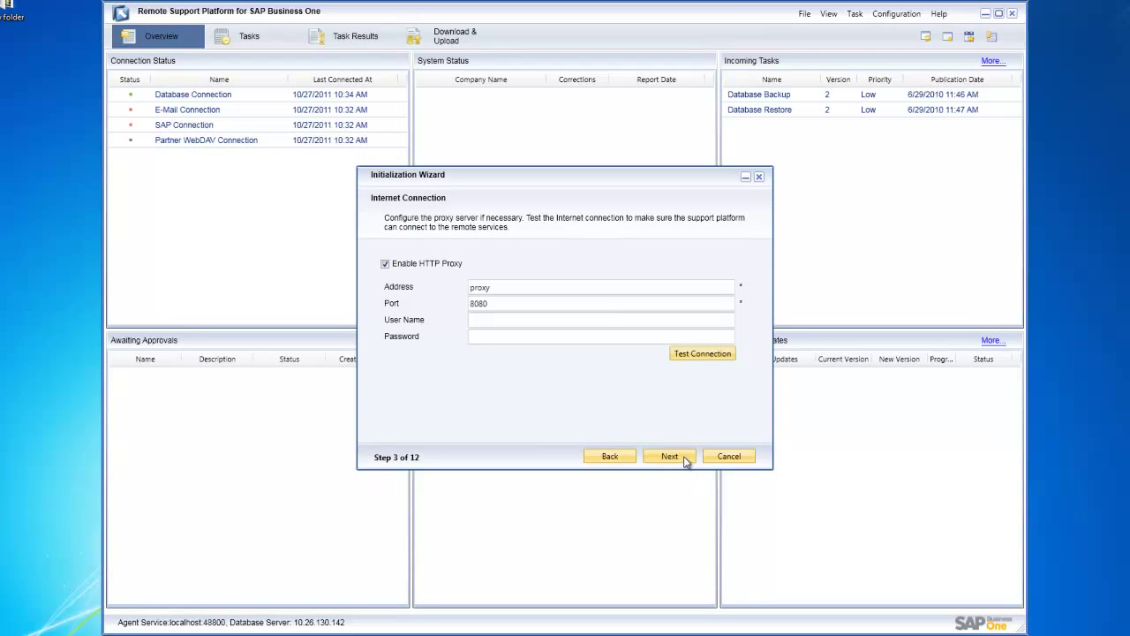
left_click(688, 458)
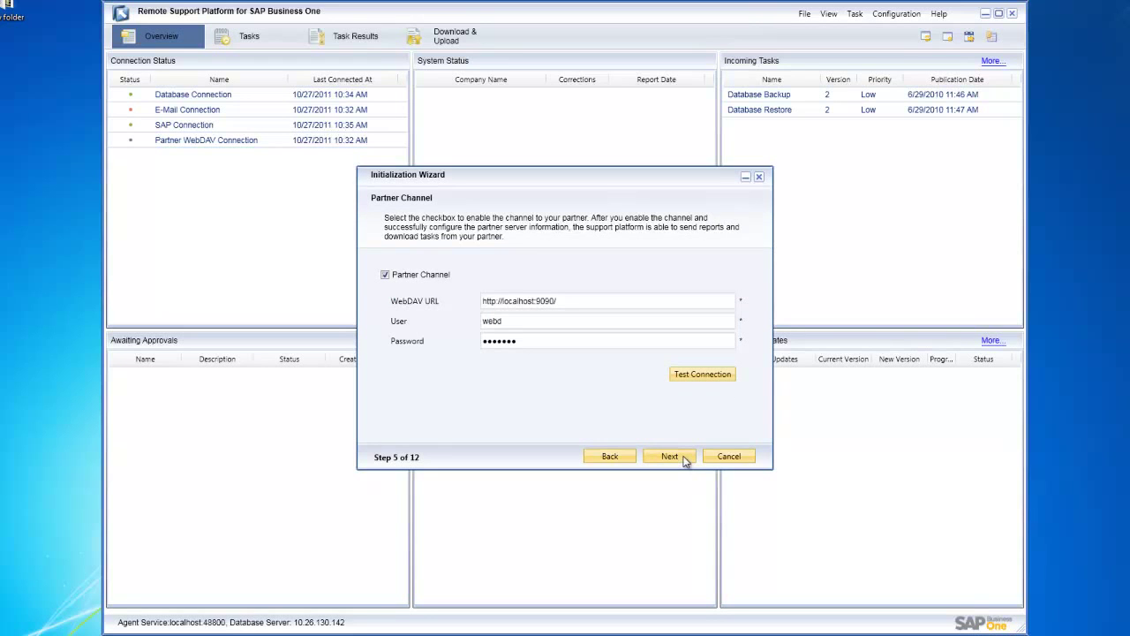
left_click(684, 459)
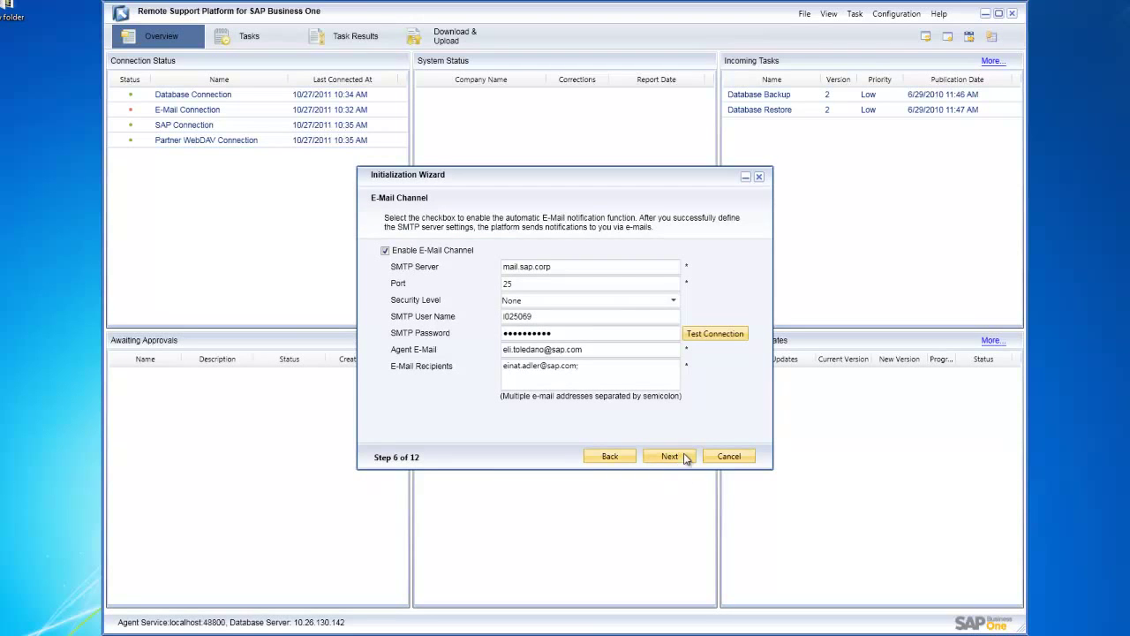
left_click(684, 458)
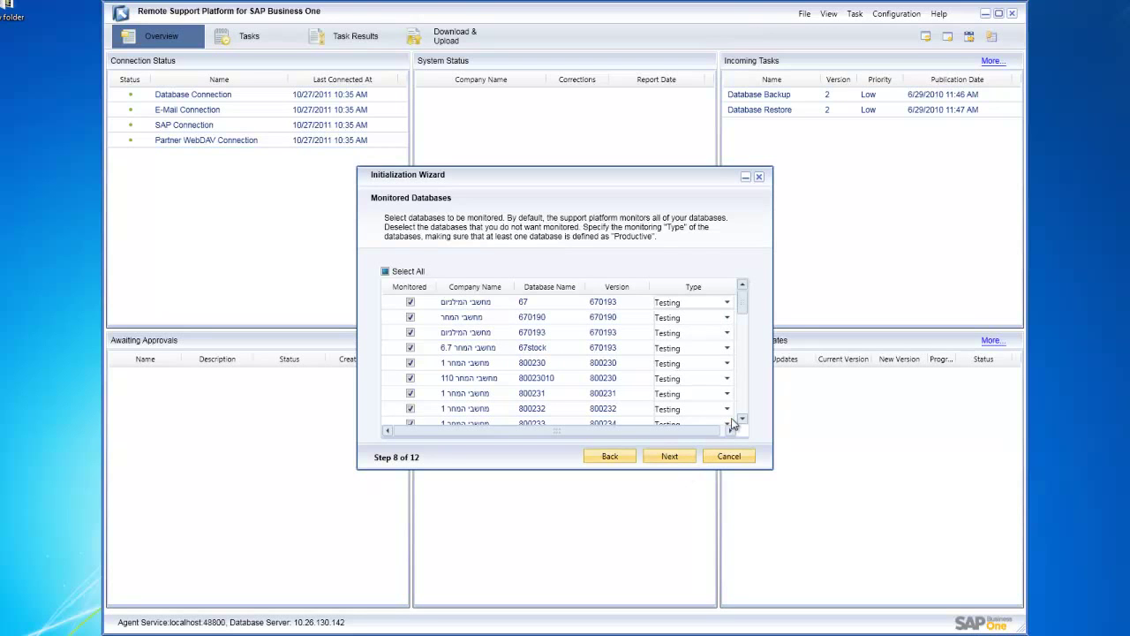
scroll(744, 411, "down", 5)
scroll(744, 410, "down", 5)
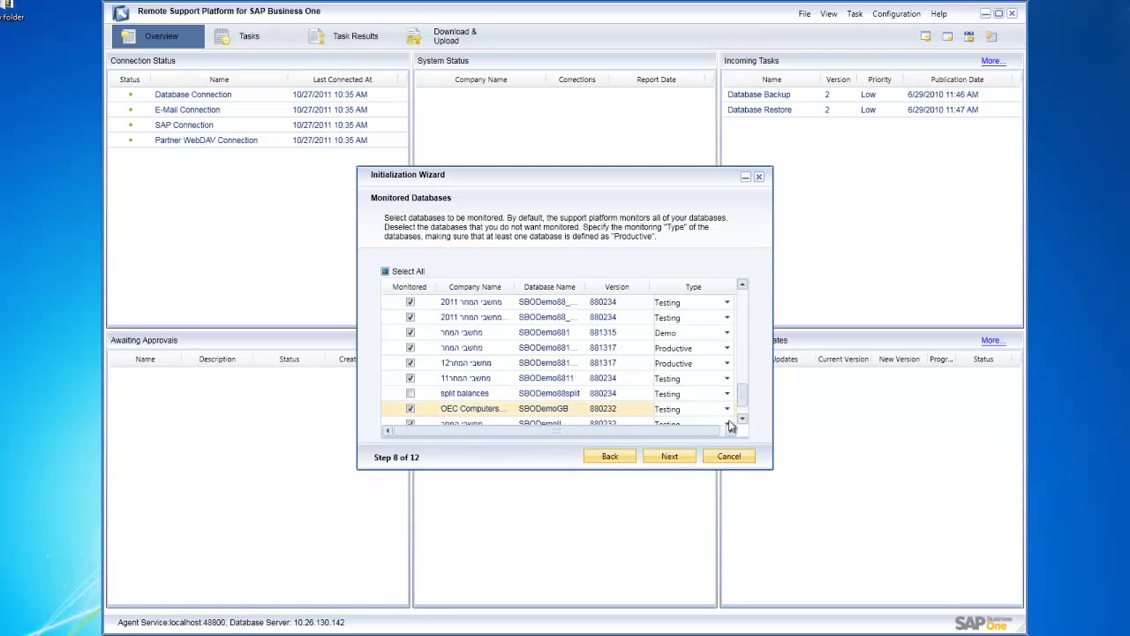
left_click(670, 463)
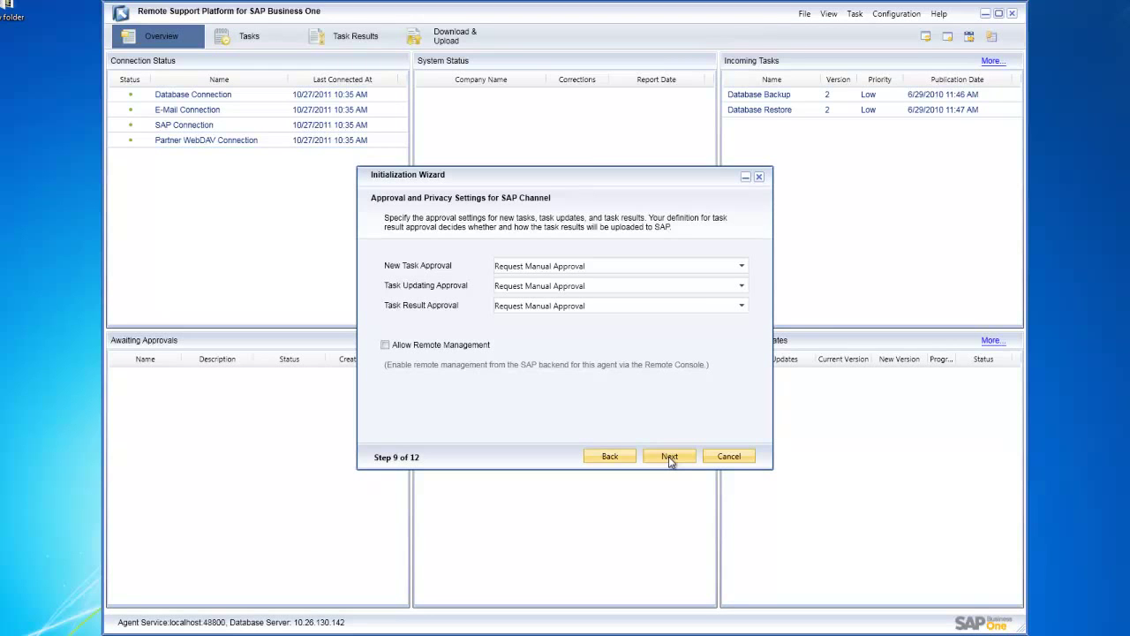
Step: Allow remote management for the SAP channel, then finish the wizard without saving another template
left_click(386, 347)
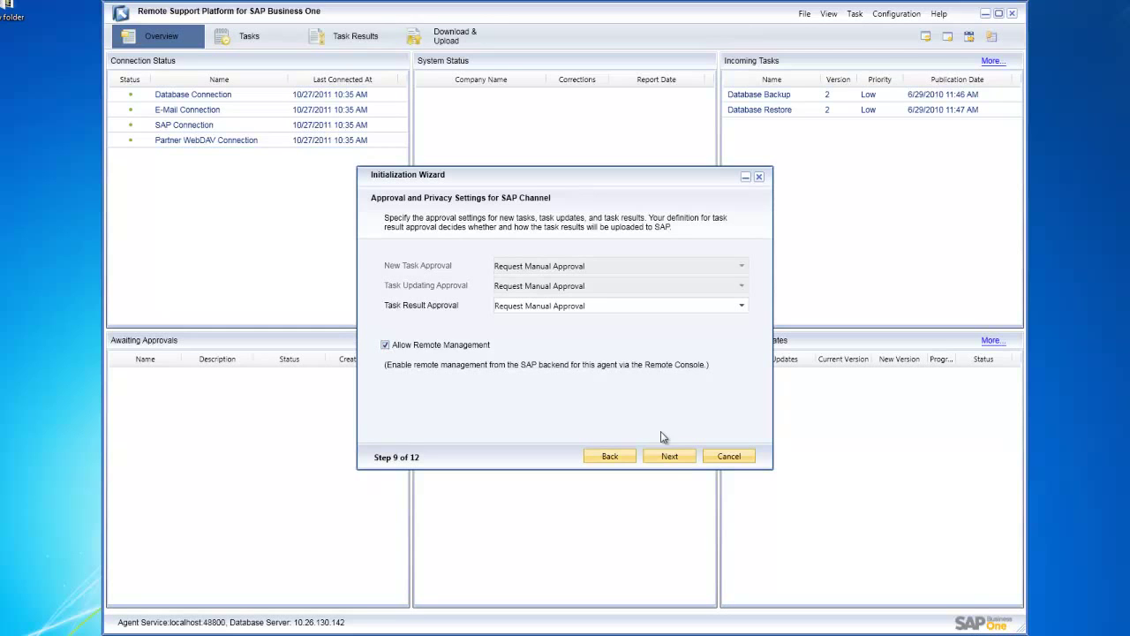
left_click(669, 458)
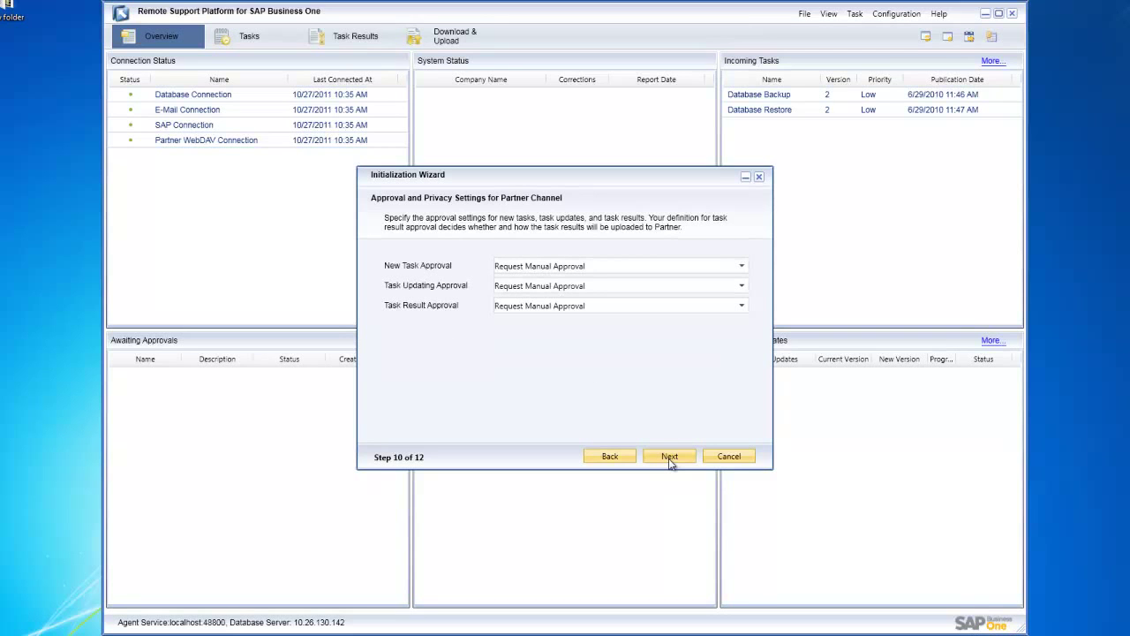
left_click(668, 457)
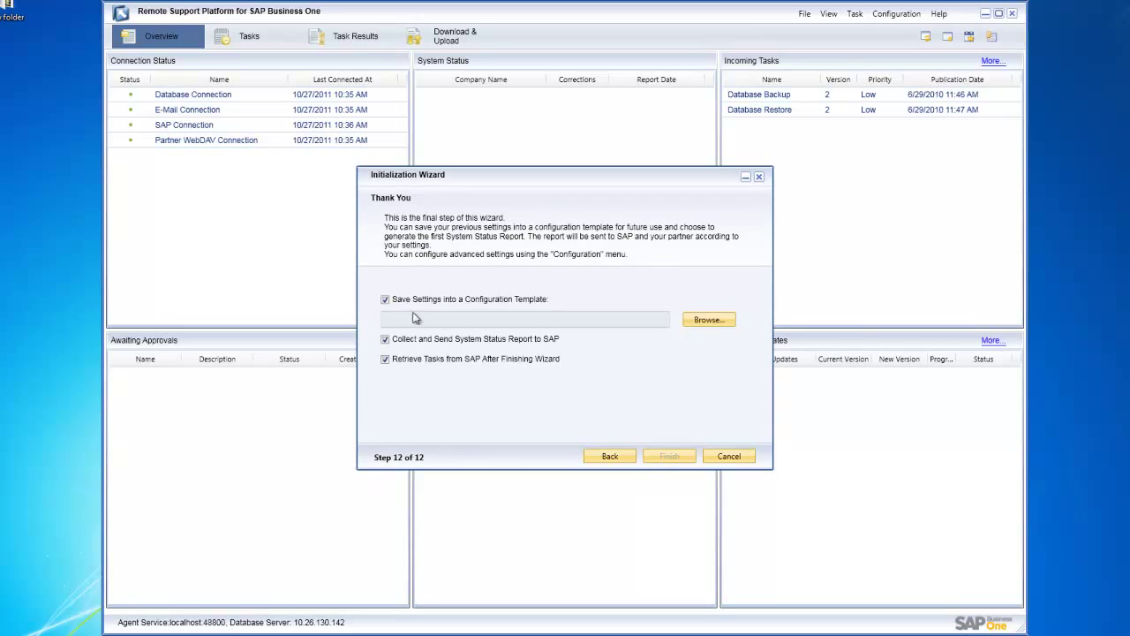
left_click(386, 300)
left_click(668, 456)
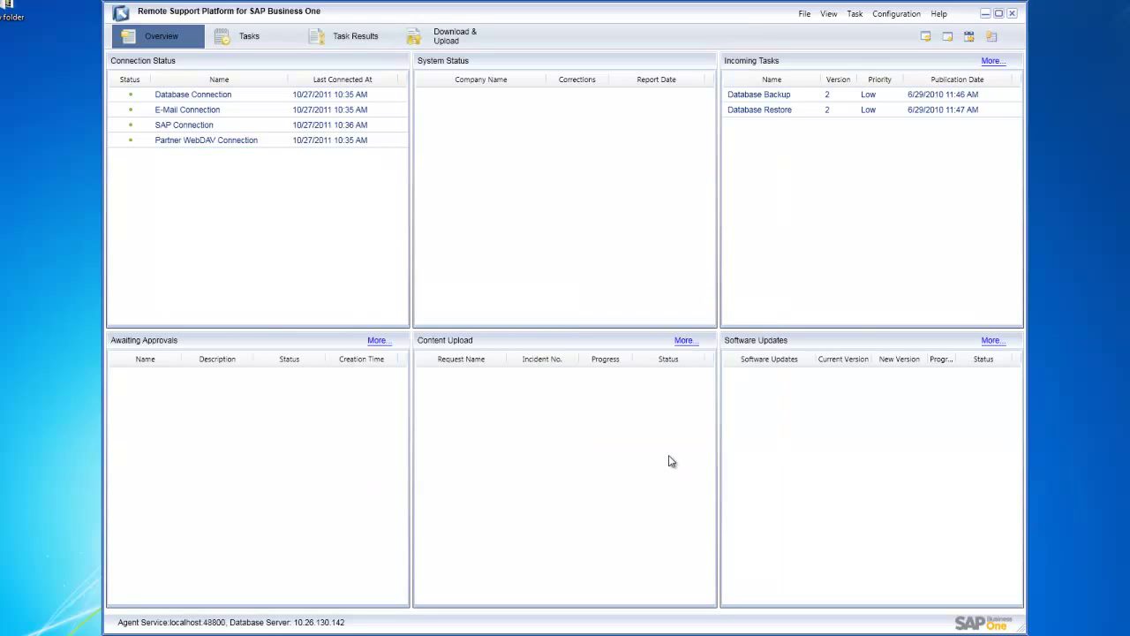